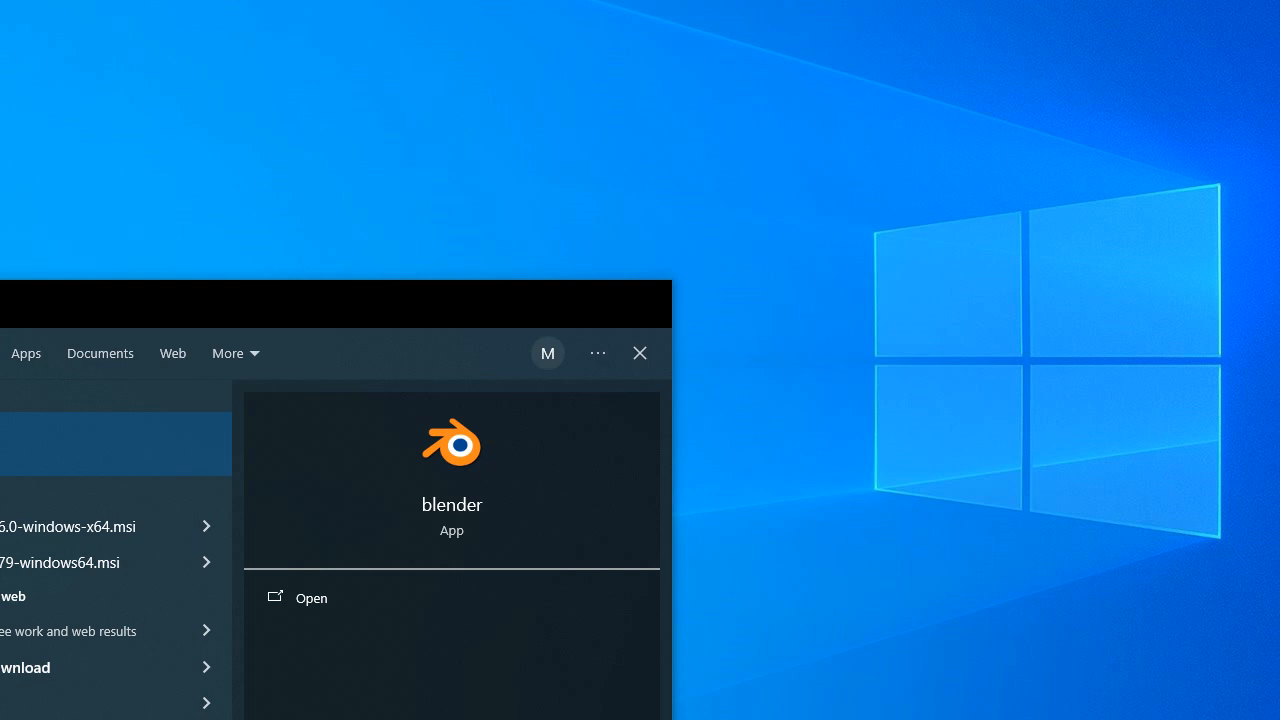
# - Launch Blender and open MonkeyFace.blend from the Desktop folder, dismissing the splash screen and the preferences window
pyautogui.press('Return')
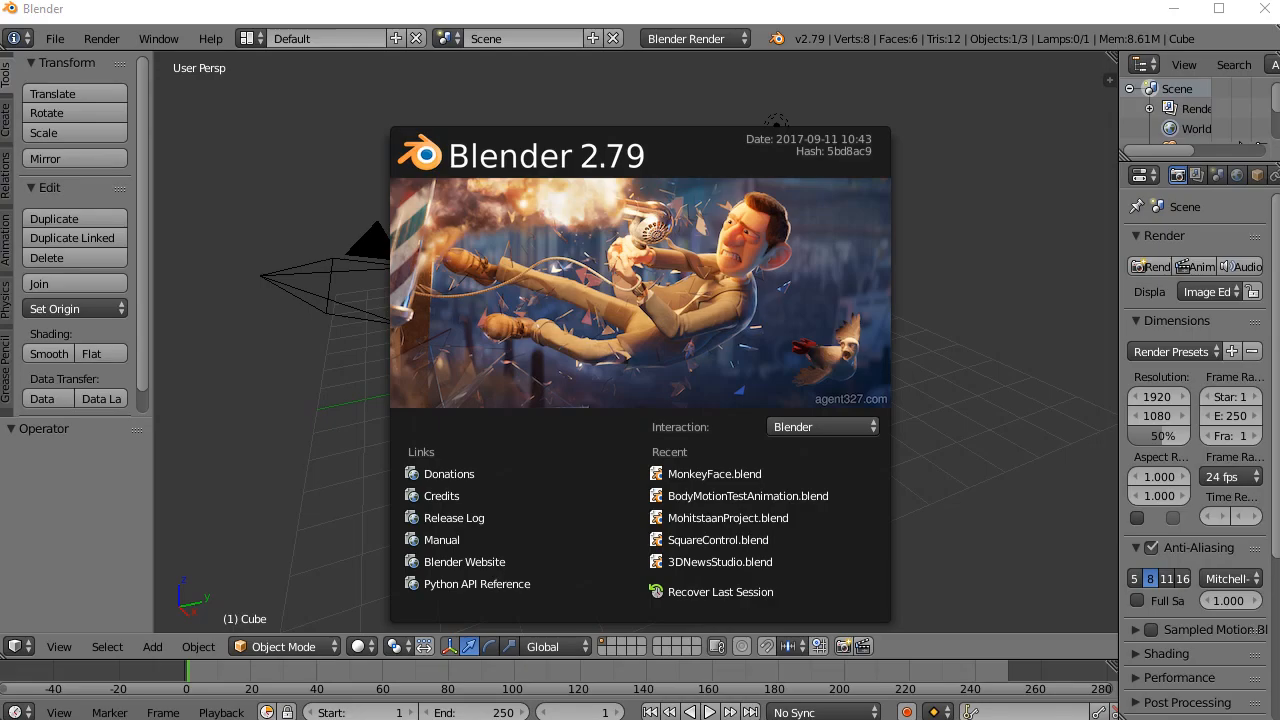
pyautogui.press('Escape')
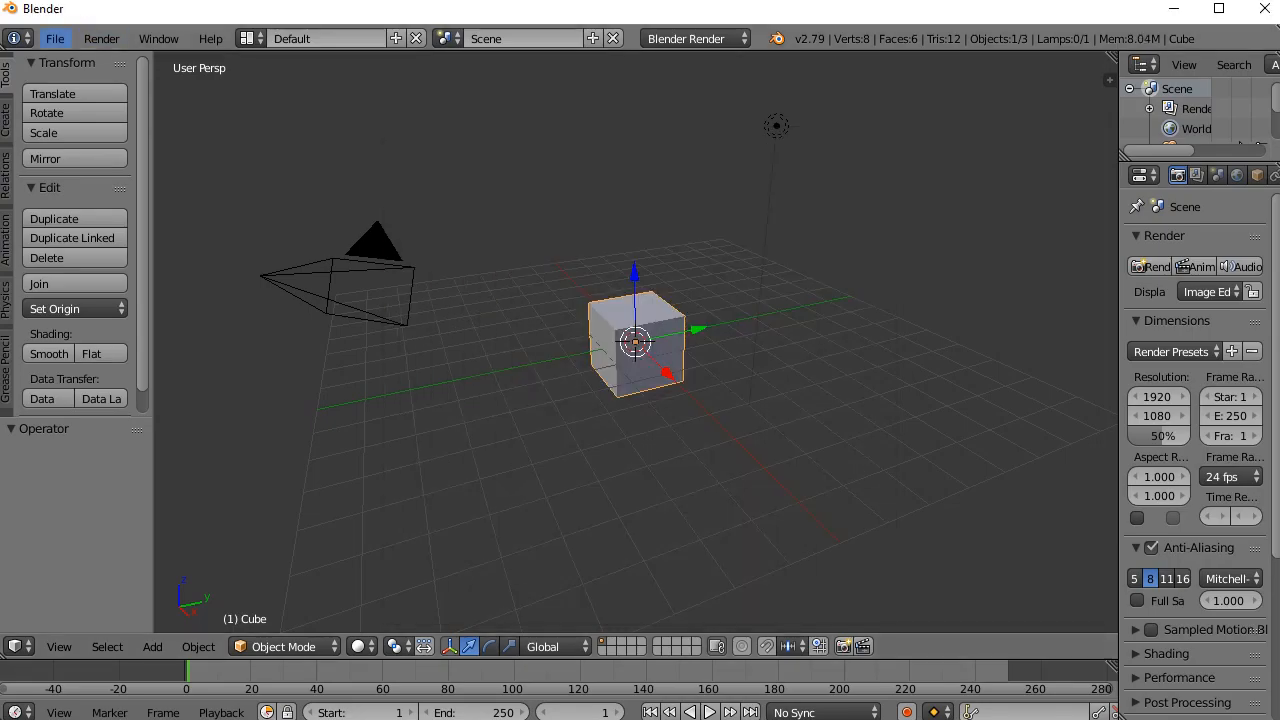
pyautogui.click(55, 38)
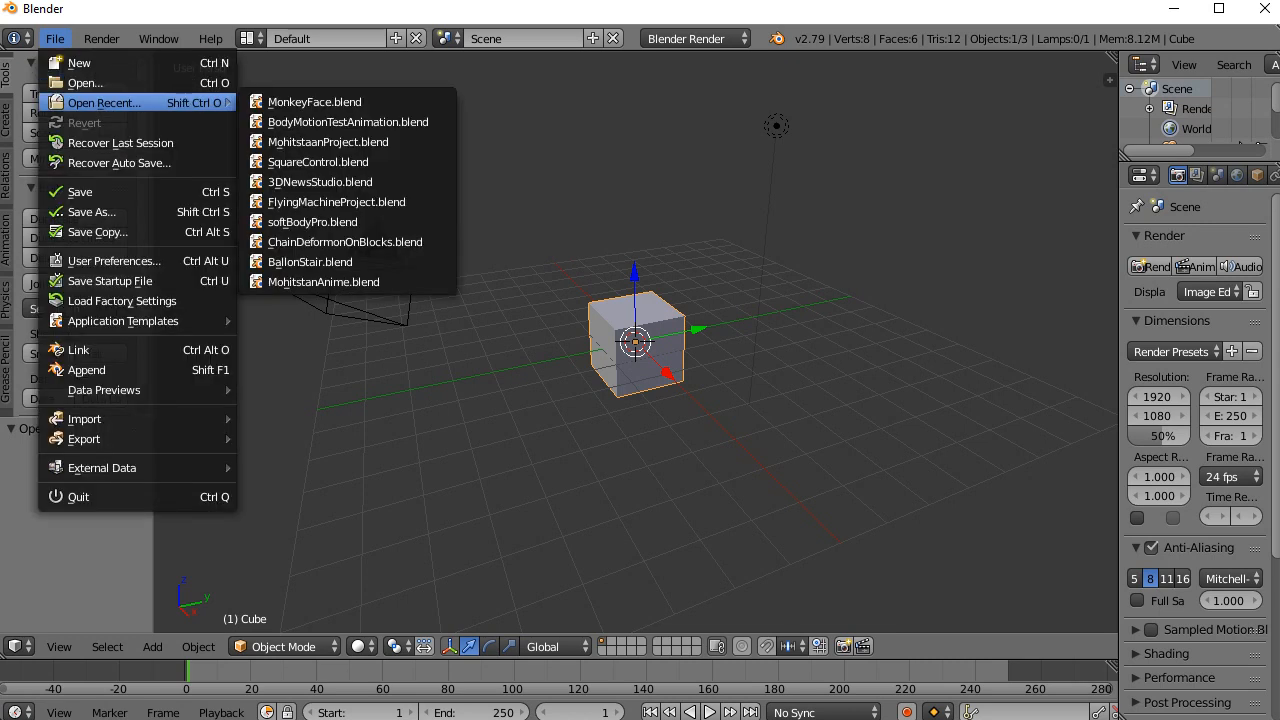
pyautogui.click(85, 83)
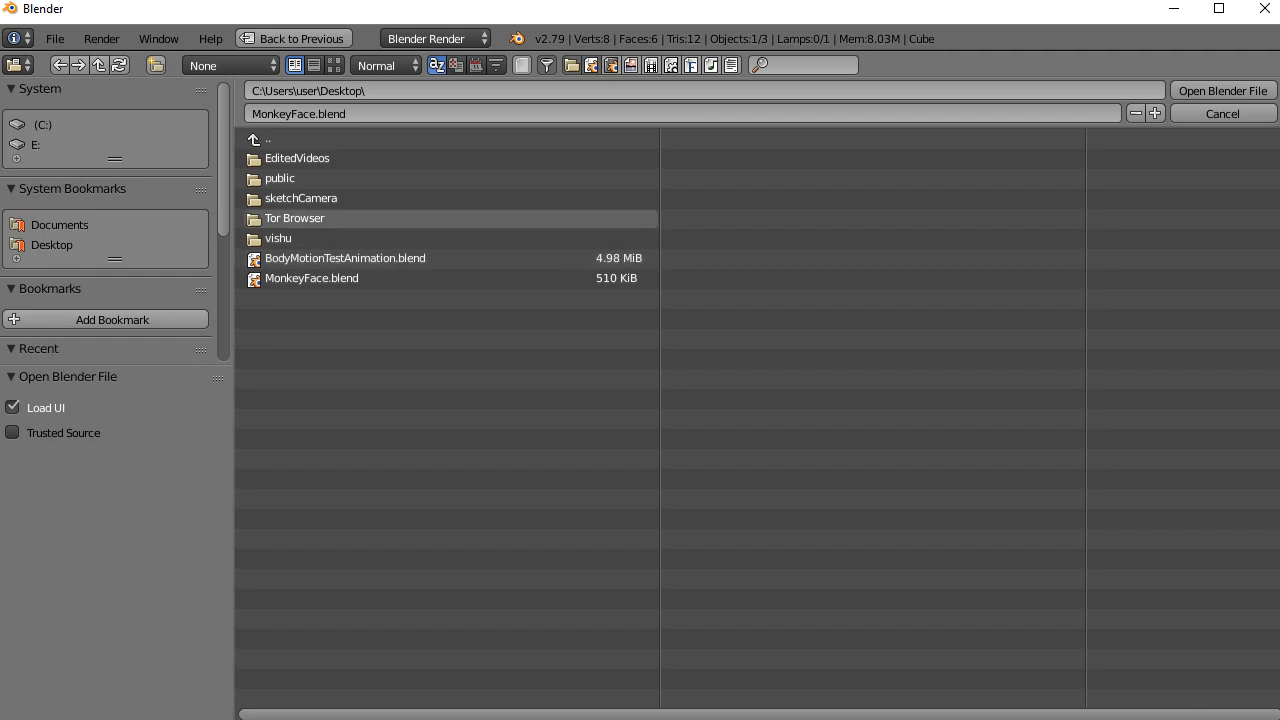
pyautogui.click(330, 279)
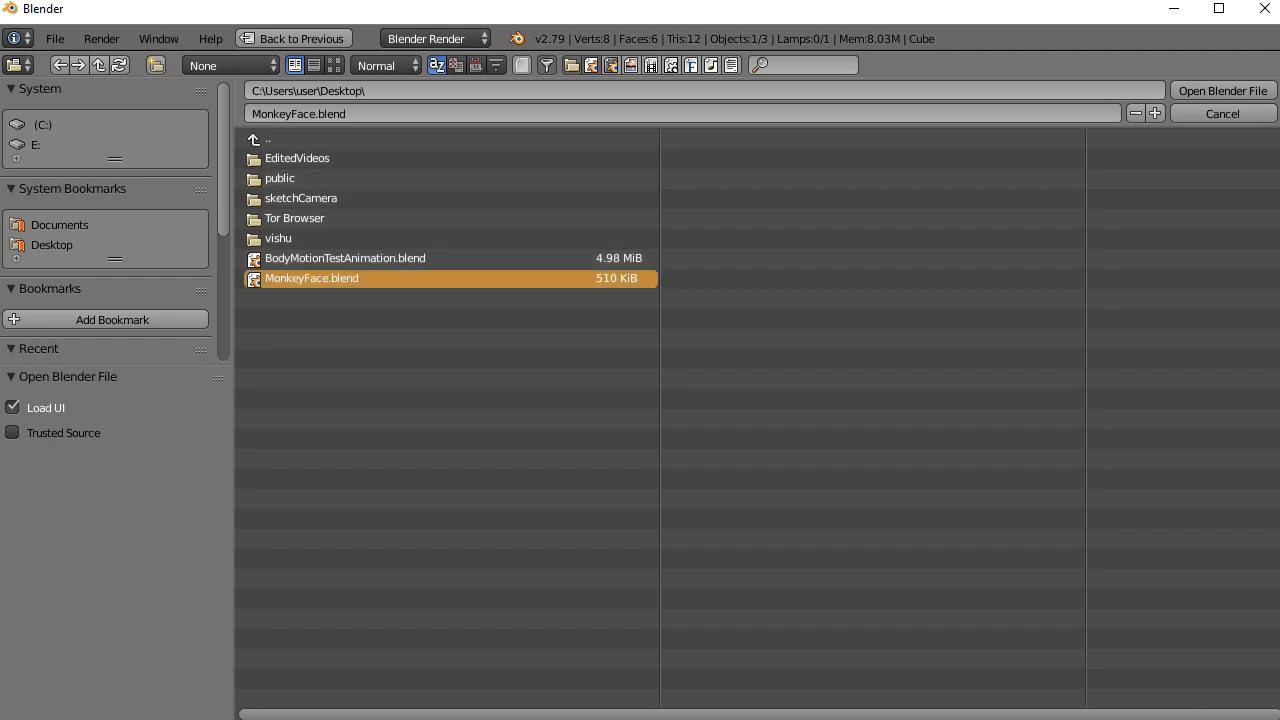
pyautogui.click(1222, 90)
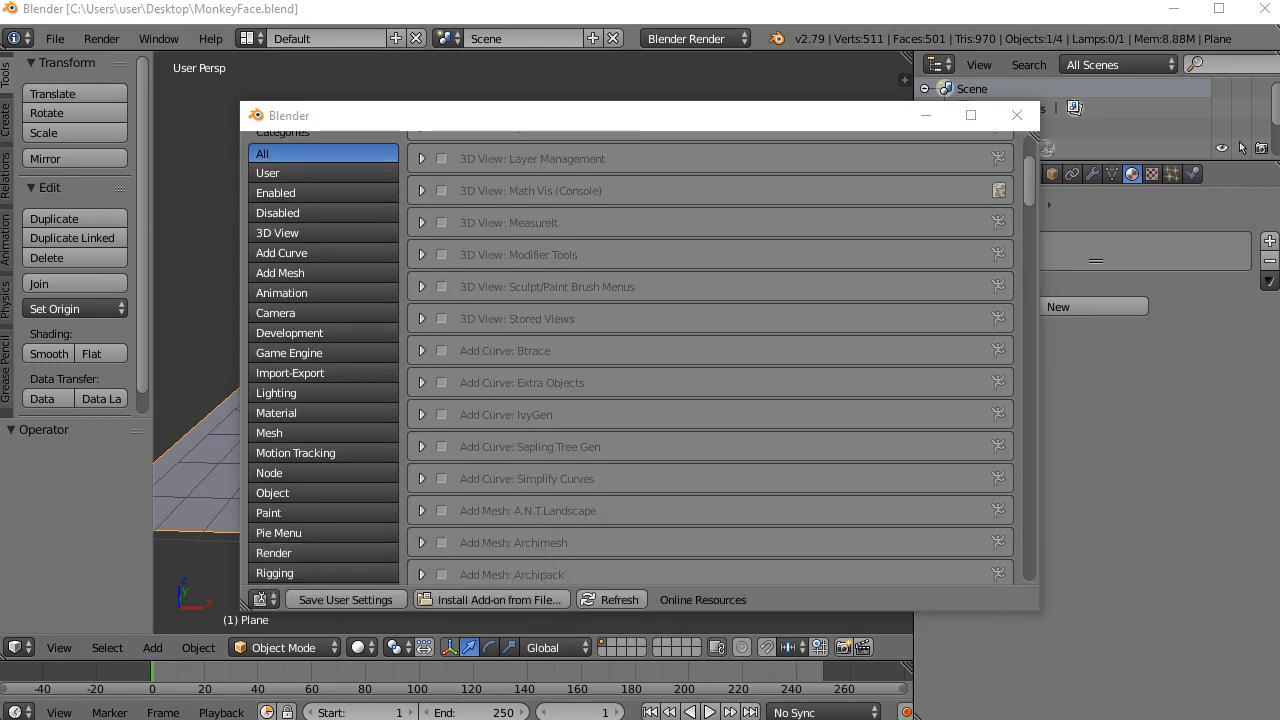
pyautogui.click(1017, 115)
# - Set the monkey head material's diffuse colour to green, about R 0.199, G 0.800, B 0.245
pyautogui.moveTo(590, 380); pyautogui.dragTo(468, 385, button='middle')
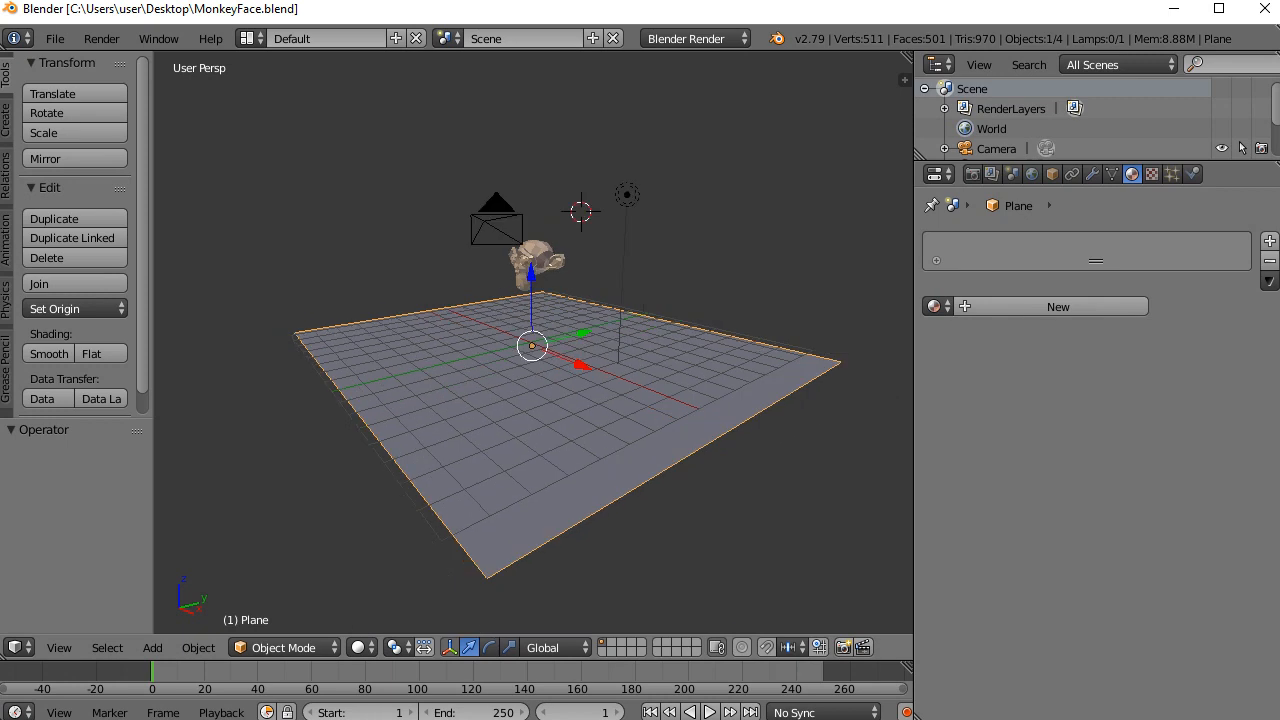
pyautogui.scroll(5, 532, 340)
pyautogui.moveTo(532, 340); pyautogui.dragTo(534, 388, button='middle')
pyautogui.rightClick(540, 135)
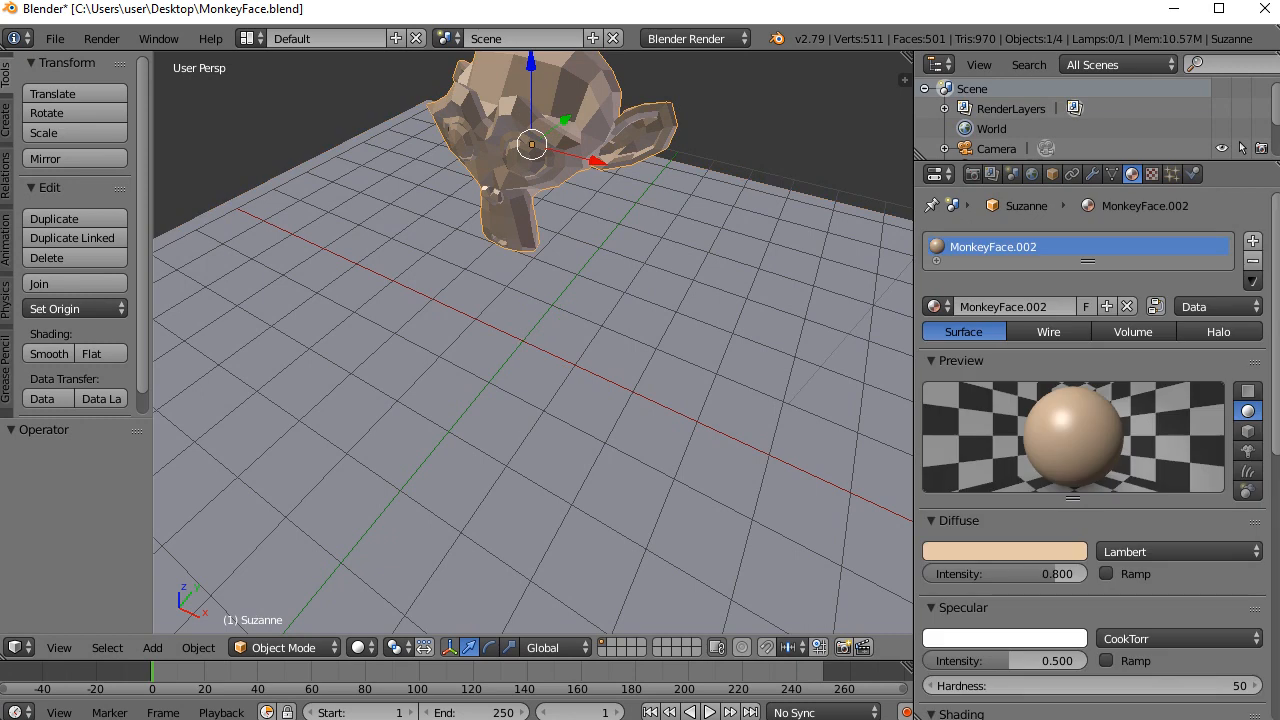
pyautogui.click(1004, 551)
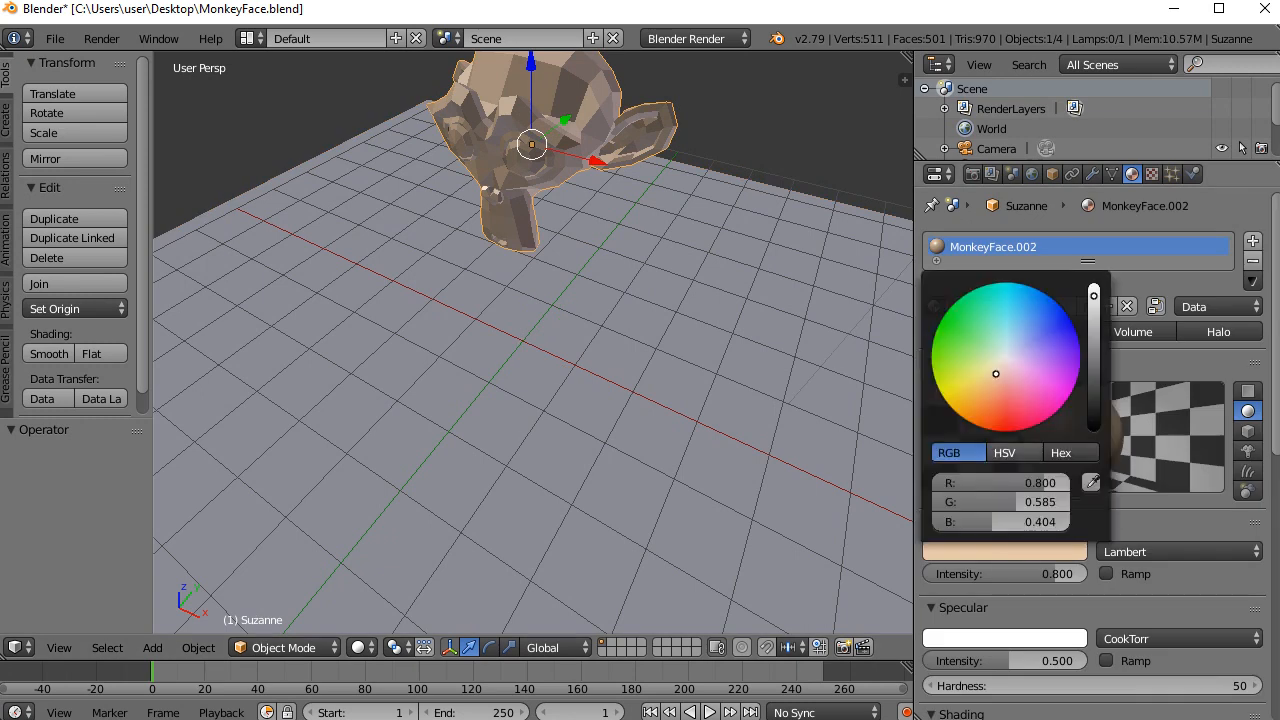
pyautogui.moveTo(997, 372); pyautogui.dragTo(978, 336)
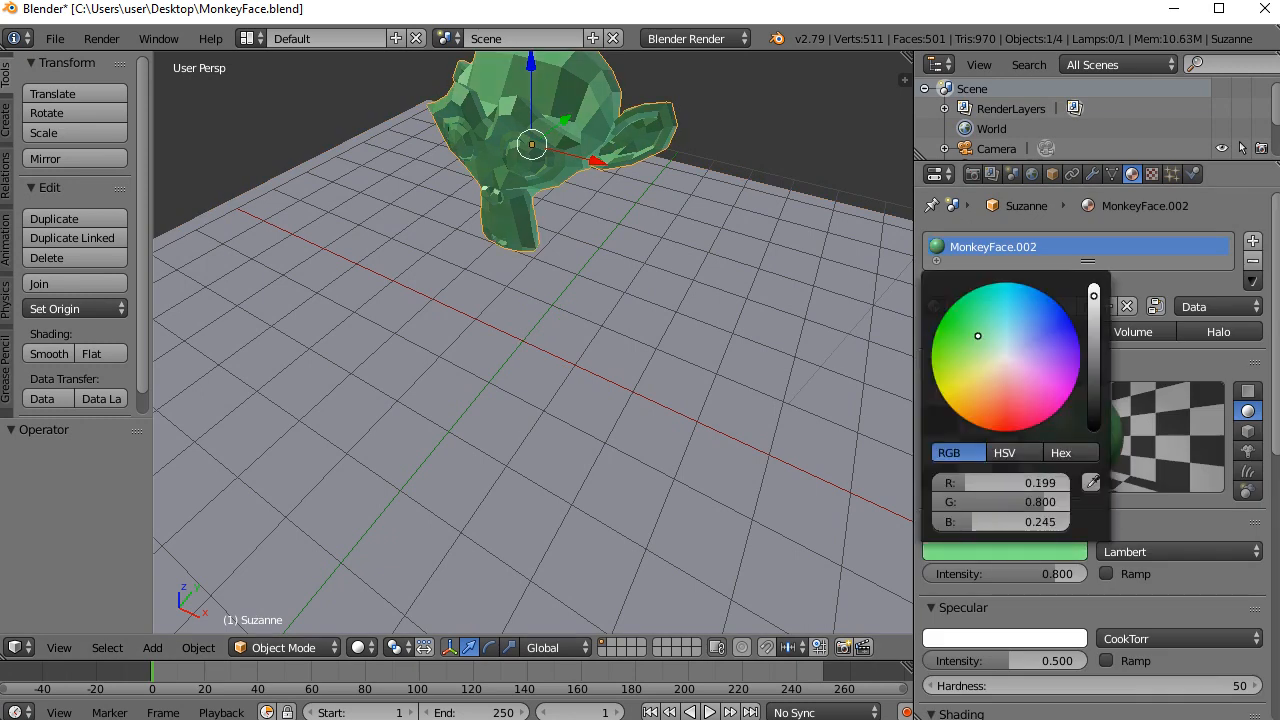
# - Select the point lamp that lights the monkey head
pyautogui.moveTo(580, 345); pyautogui.dragTo(563, 322, button='middle')
pyautogui.scroll(-2, 560, 378)
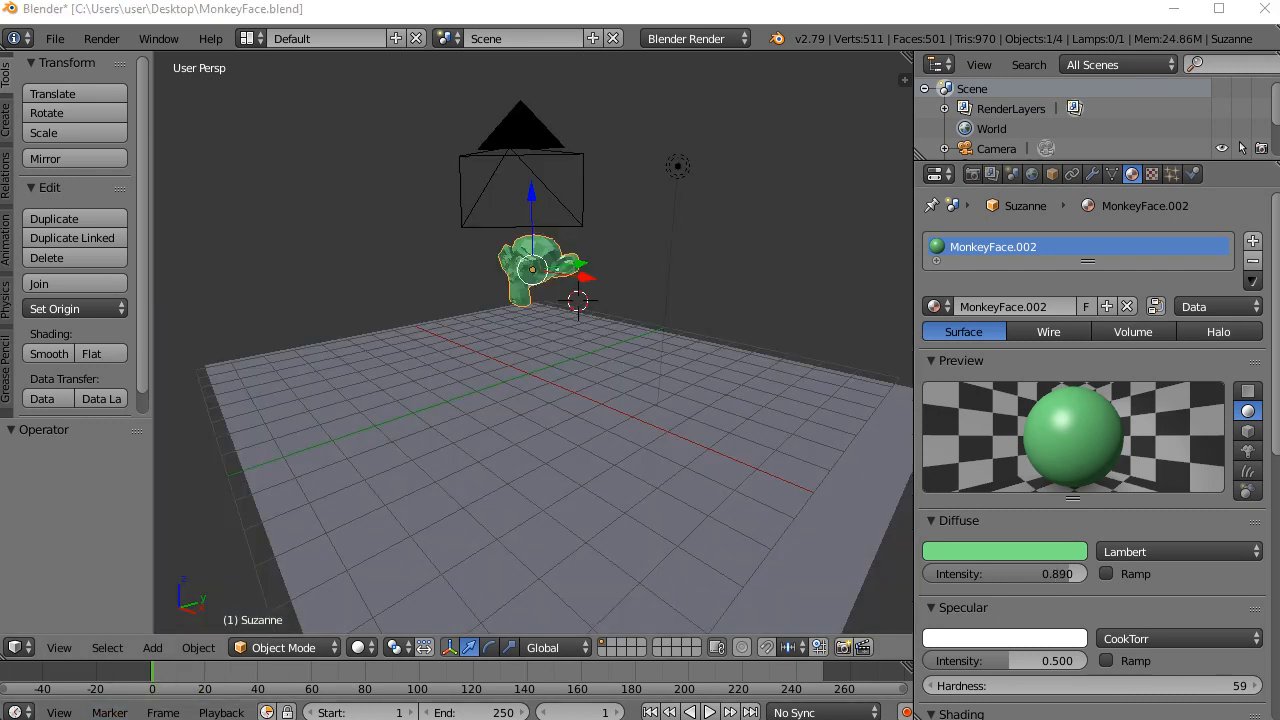
pyautogui.rightClick(678, 167)
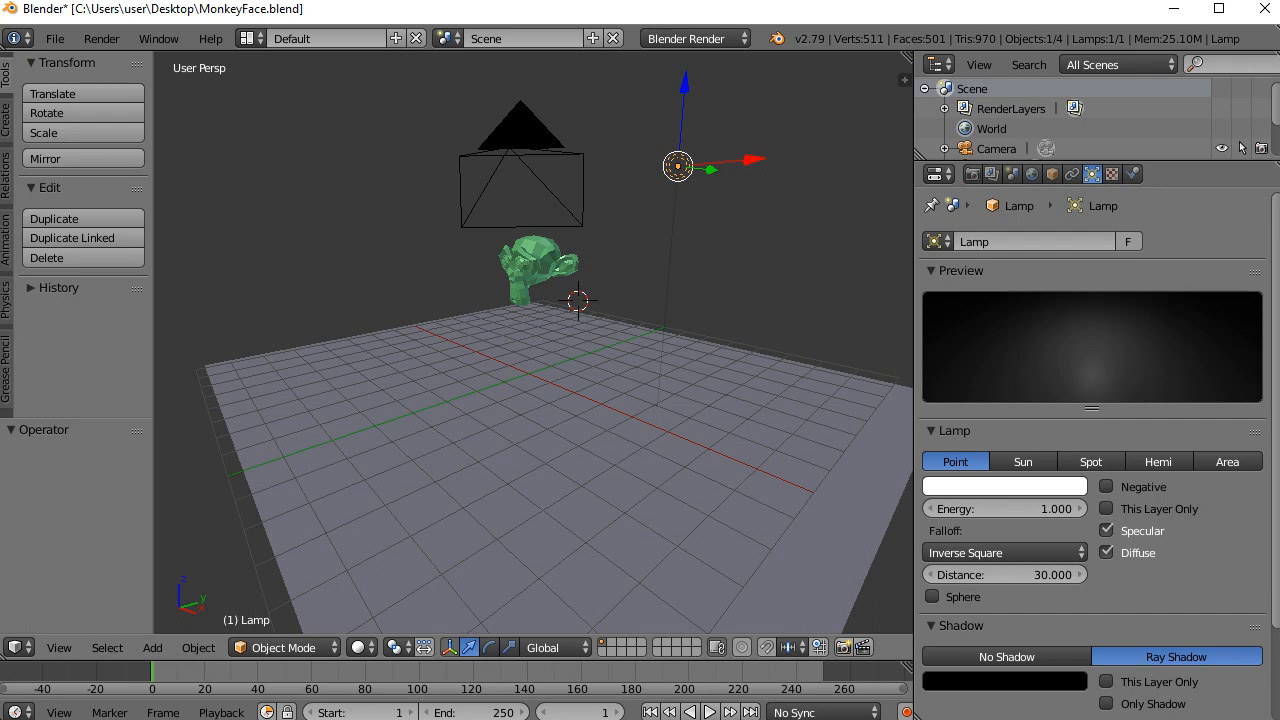
# - Switch to Notepad and write the note "click shift + d to duplicate object"
pyautogui.hotkey('alt', 'Tab')
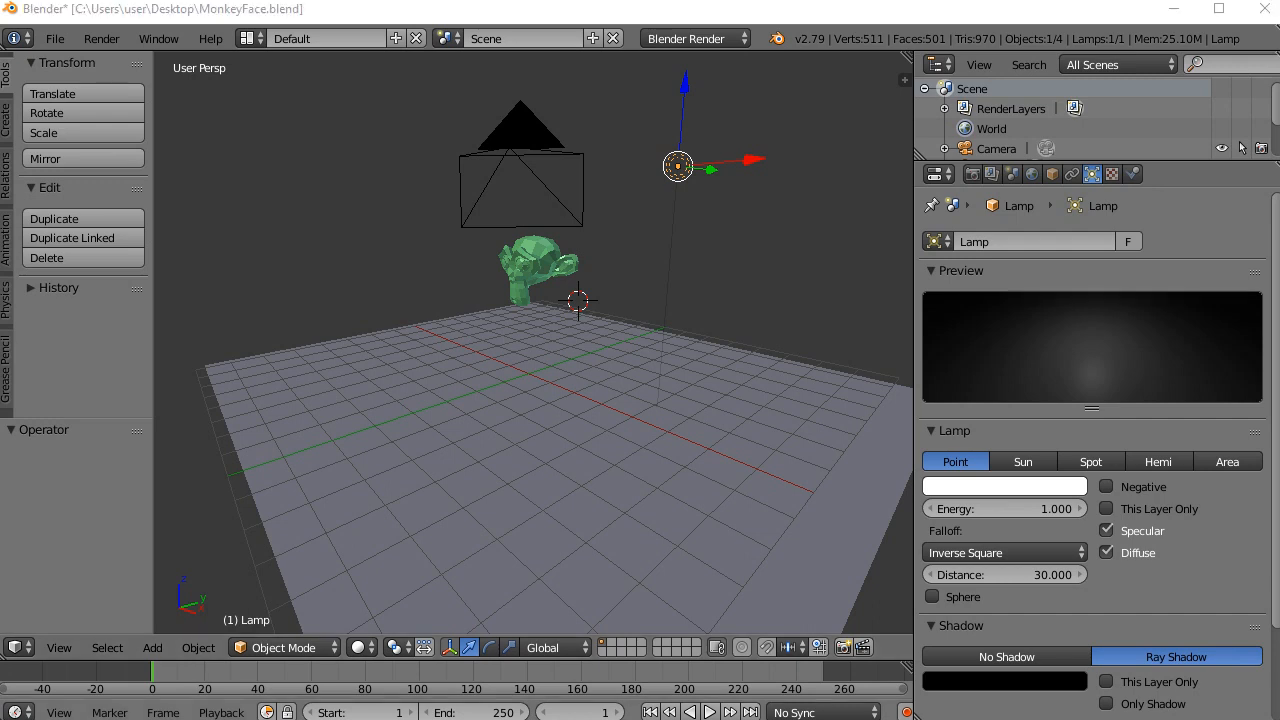
pyautogui.write('click ')
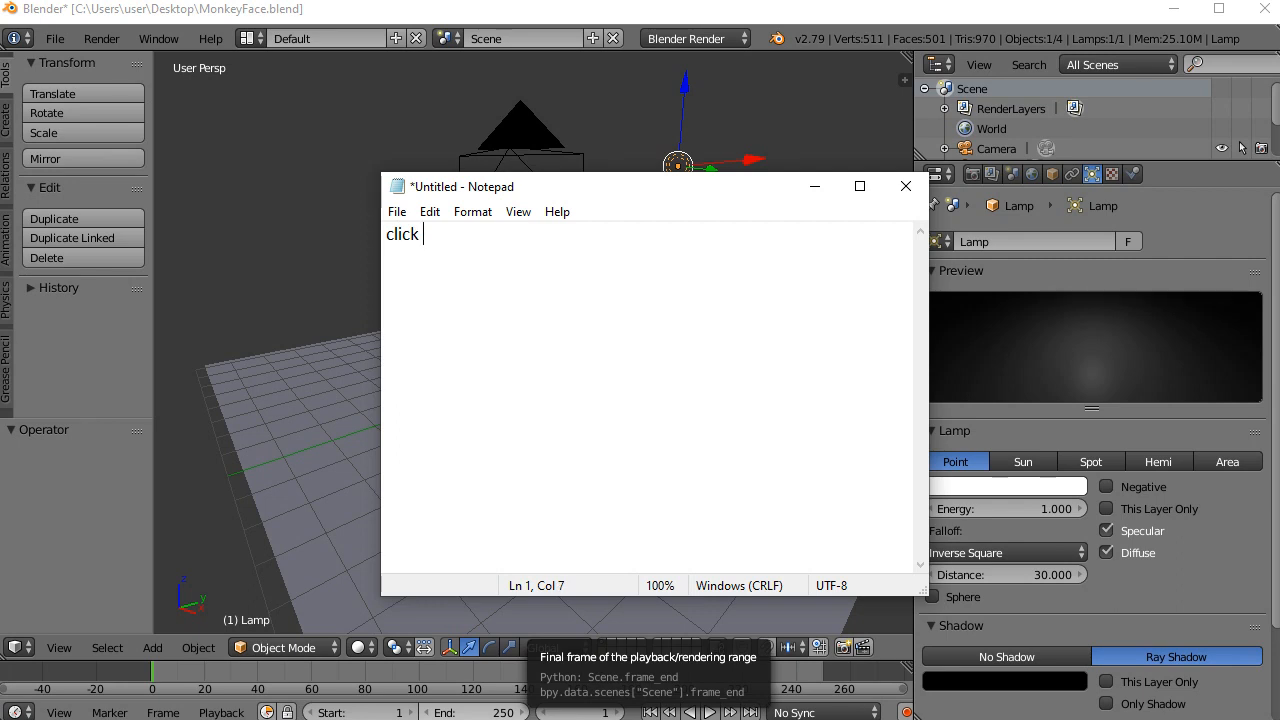
pyautogui.write('shift + d to du')
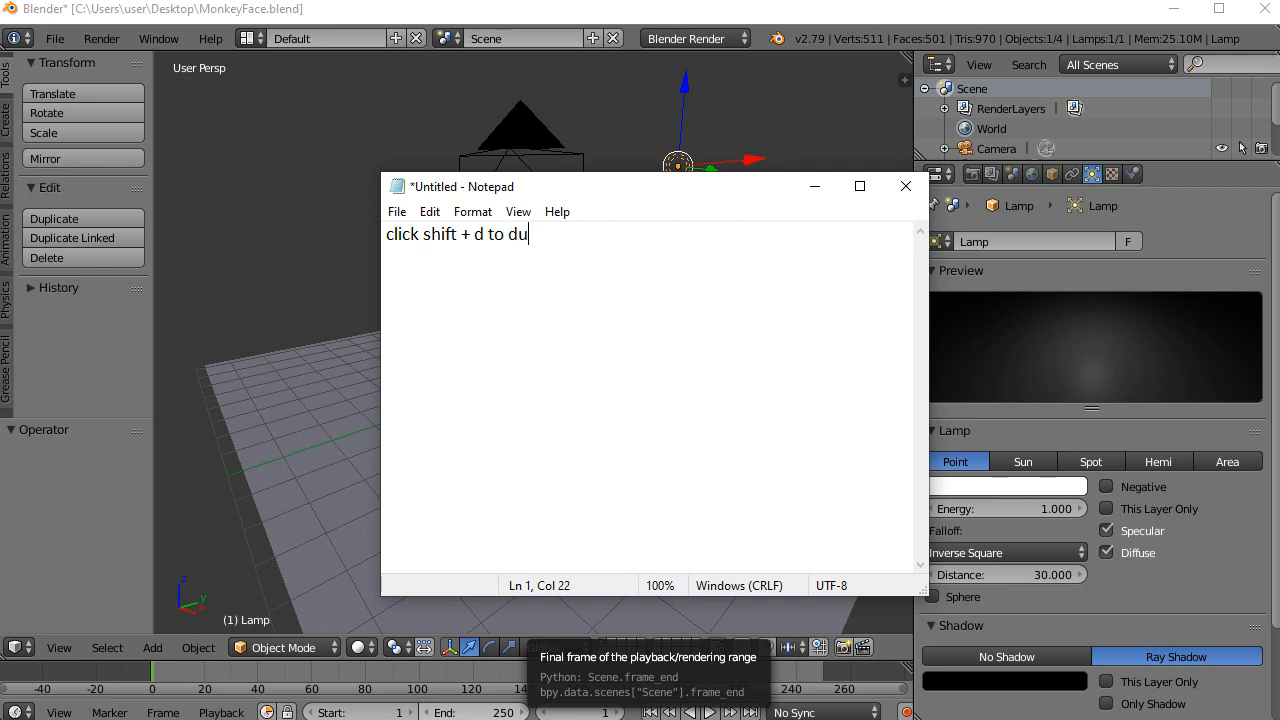
pyautogui.write('plicate object')
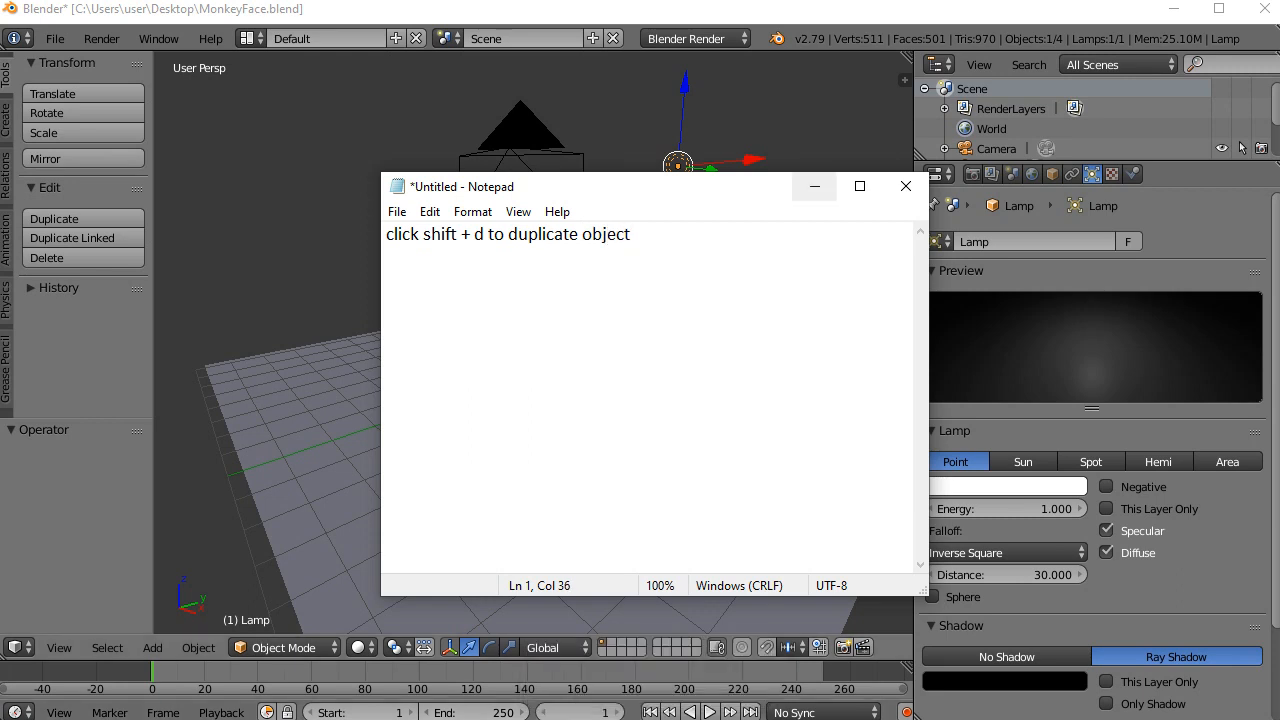
# - Switch back to Blender and duplicate the lamp, offsetting the copy by about -4.57 in X, -5.08 in Y and 0.28 in Z
pyautogui.click(814, 186)
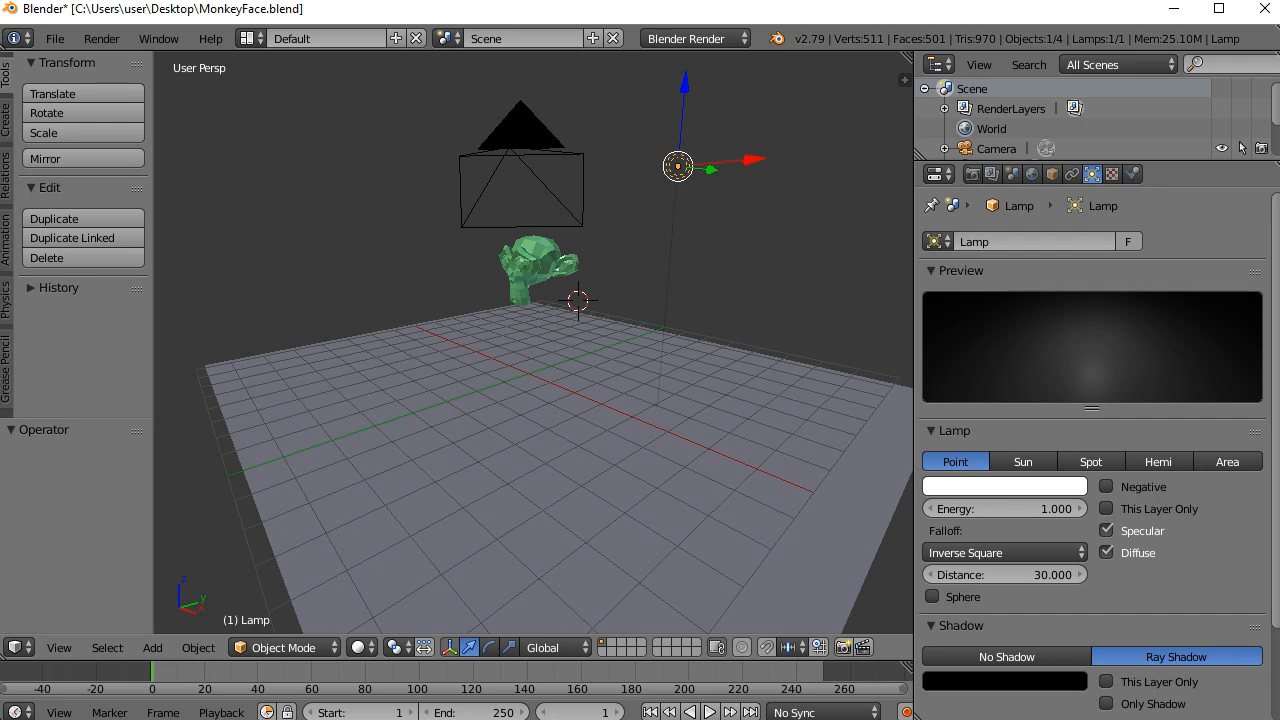
pyautogui.hotkey('shift', 'd')
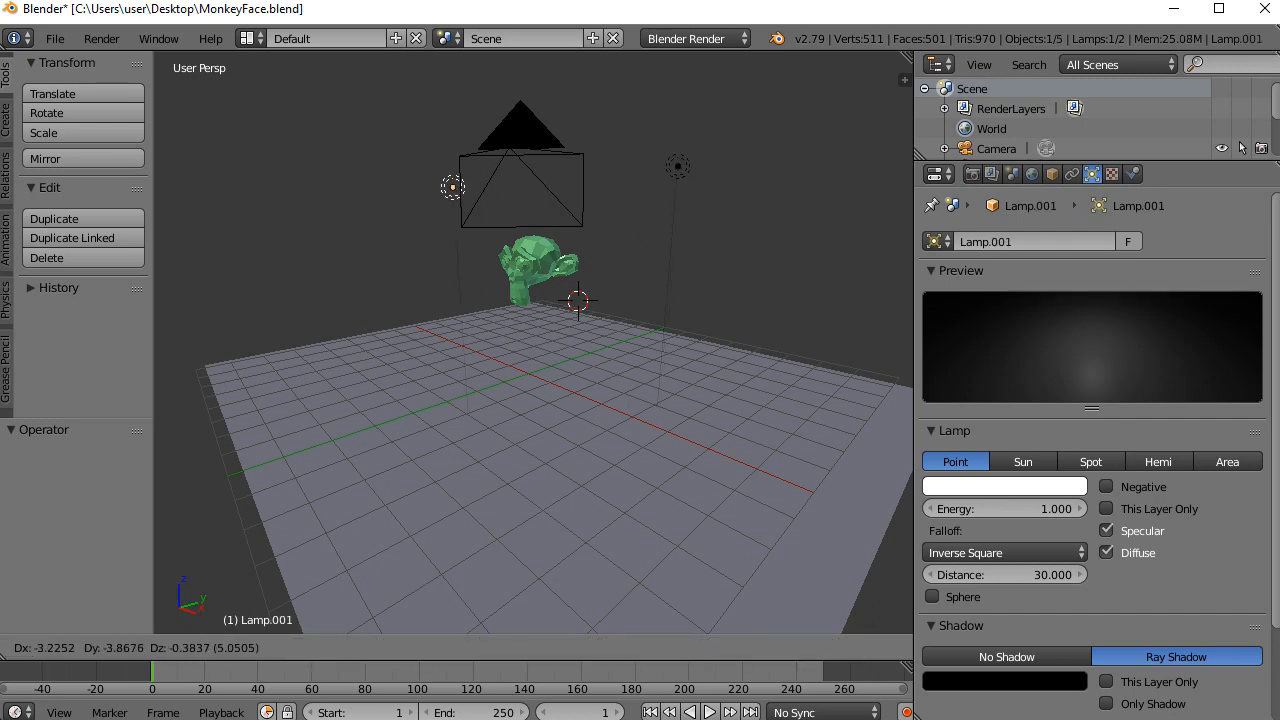
pyautogui.press('Return')
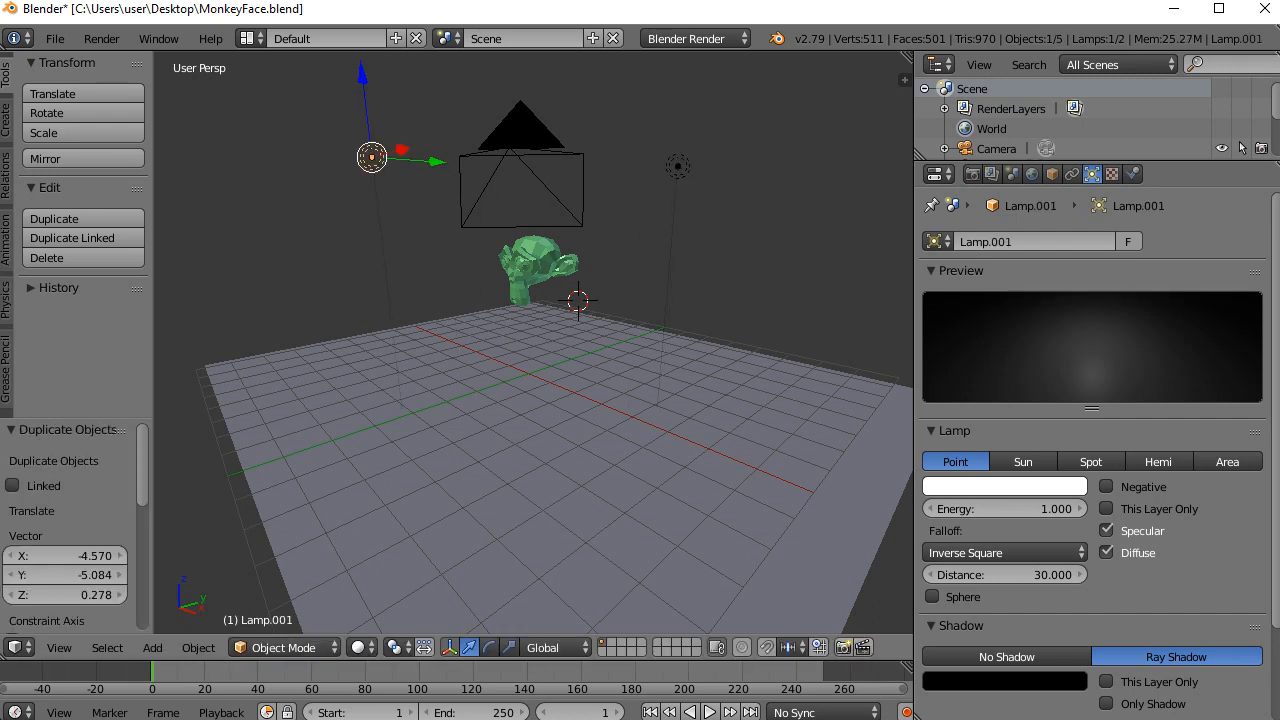
pyautogui.moveTo(440, 350); pyautogui.dragTo(545, 336, button='middle')
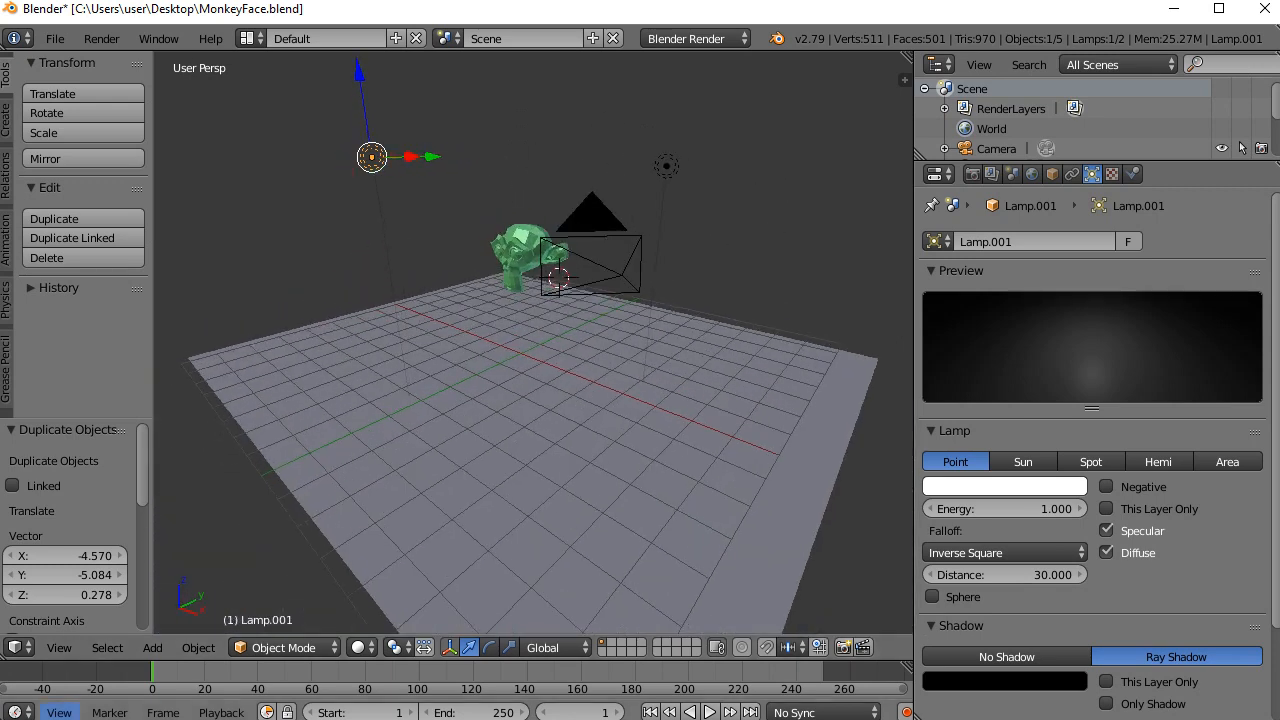
pyautogui.scroll(1, 533, 342)
pyautogui.scroll(2, 533, 342)
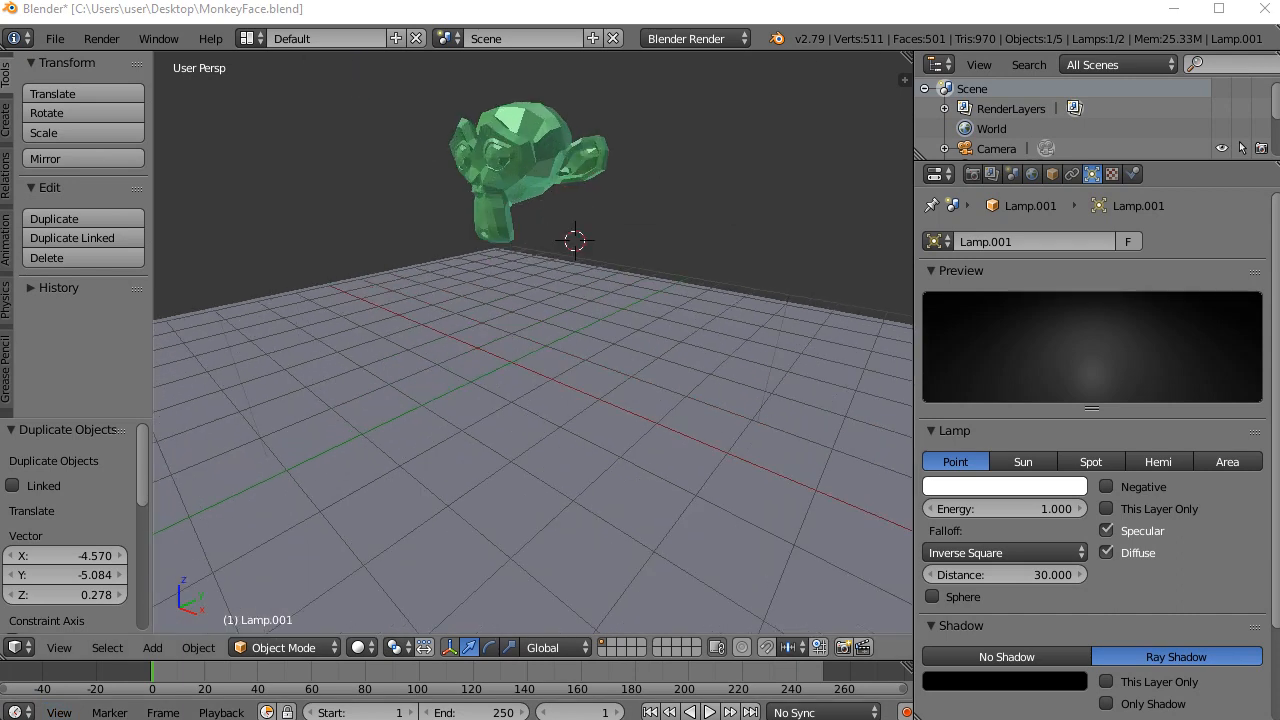
# - Lower the duplicated lamp and reposition it in front of the monkey head, moving it about -2.25 along X and -1.52 along Y
pyautogui.scroll(-1, 533, 342)
pyautogui.moveTo(533, 342); pyautogui.dragTo(850, 340, button='middle')
pyautogui.scroll(-2, 480, 337)
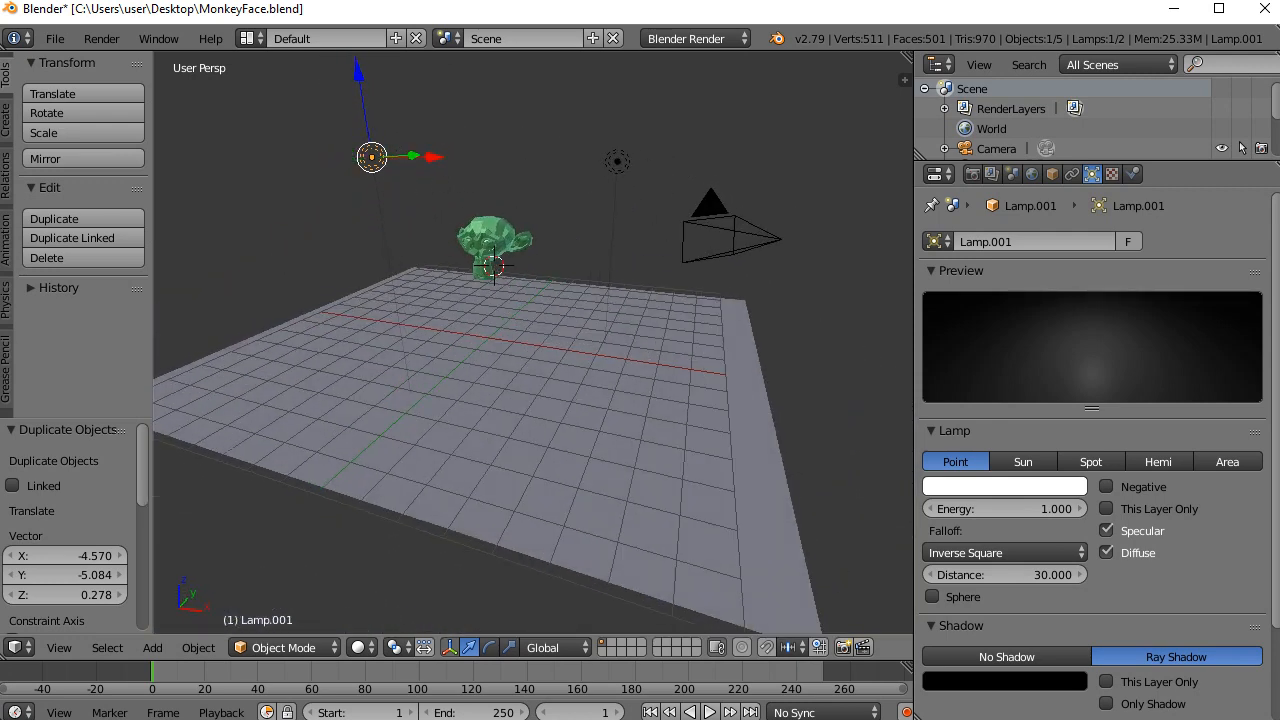
pyautogui.moveTo(357, 72); pyautogui.dragTo(365, 128)
pyautogui.moveTo(390, 200); pyautogui.dragTo(638, 174, button='middle')
pyautogui.moveTo(335, 215); pyautogui.dragTo(305, 216)
pyautogui.moveTo(388, 216); pyautogui.dragTo(303, 211)
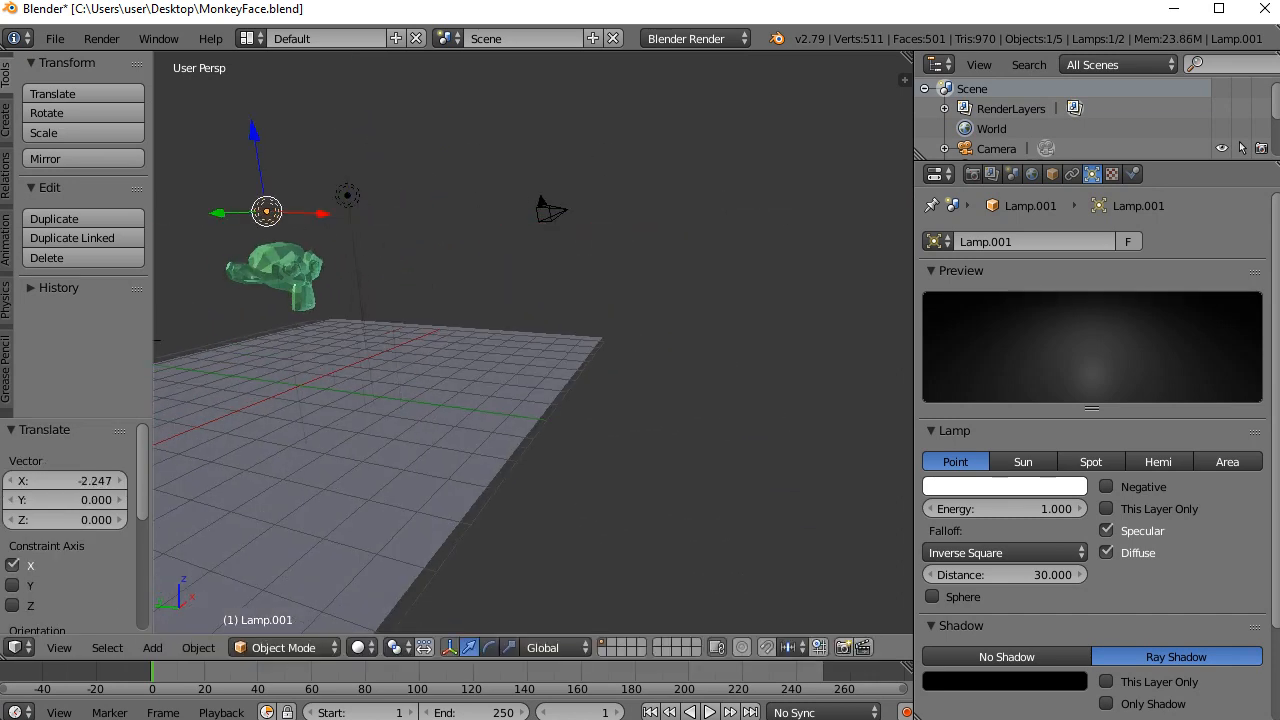
pyautogui.moveTo(480, 280); pyautogui.dragTo(335, 297, button='middle')
pyautogui.moveTo(290, 198); pyautogui.dragTo(255, 218)
pyautogui.moveTo(480, 320); pyautogui.dragTo(390, 283, button='middle')
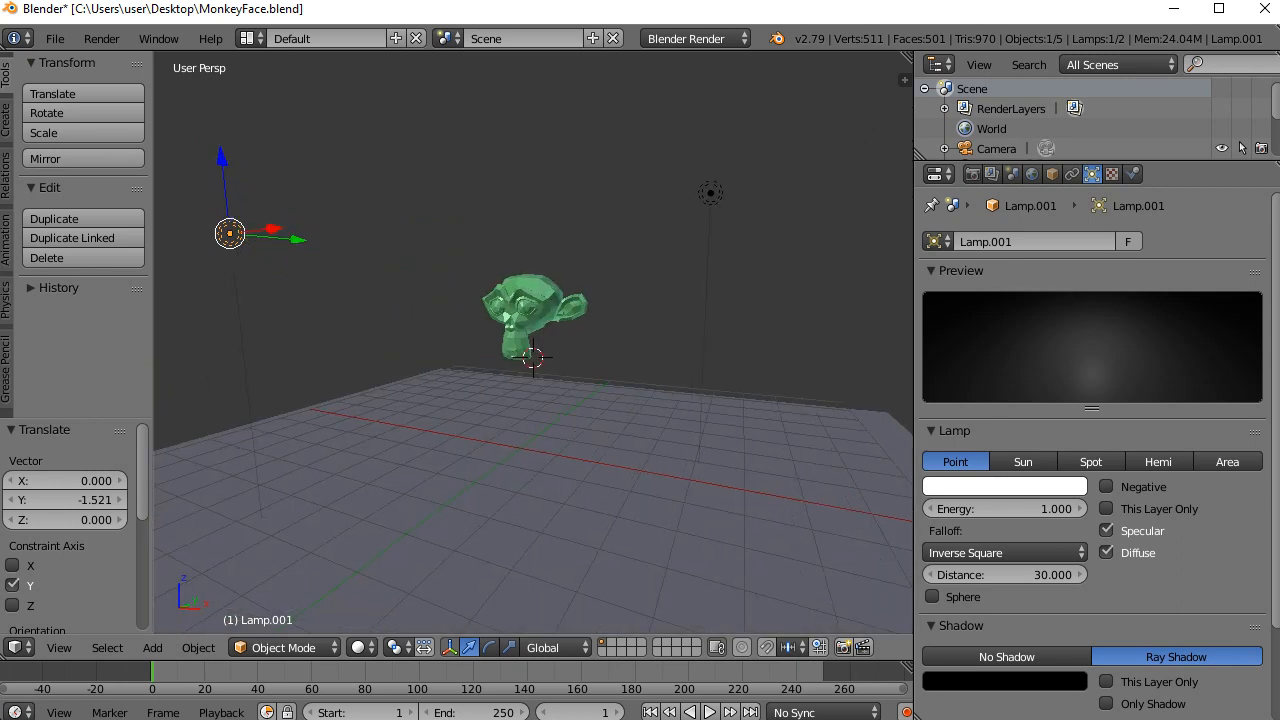
# - Switch to Notepad and replace the note with "click 0 in num pad for camera angle viewing"
pyautogui.hotkey('alt', 'Tab')
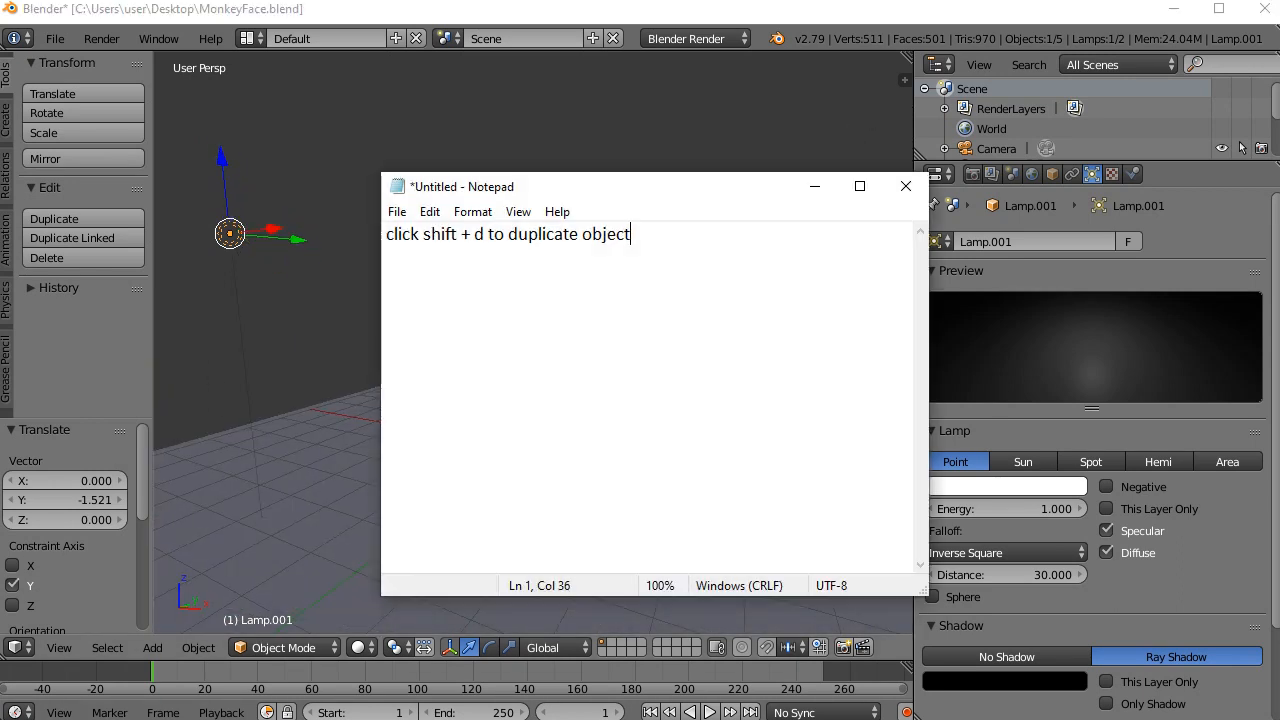
pyautogui.hotkey('ctrl', 'a')
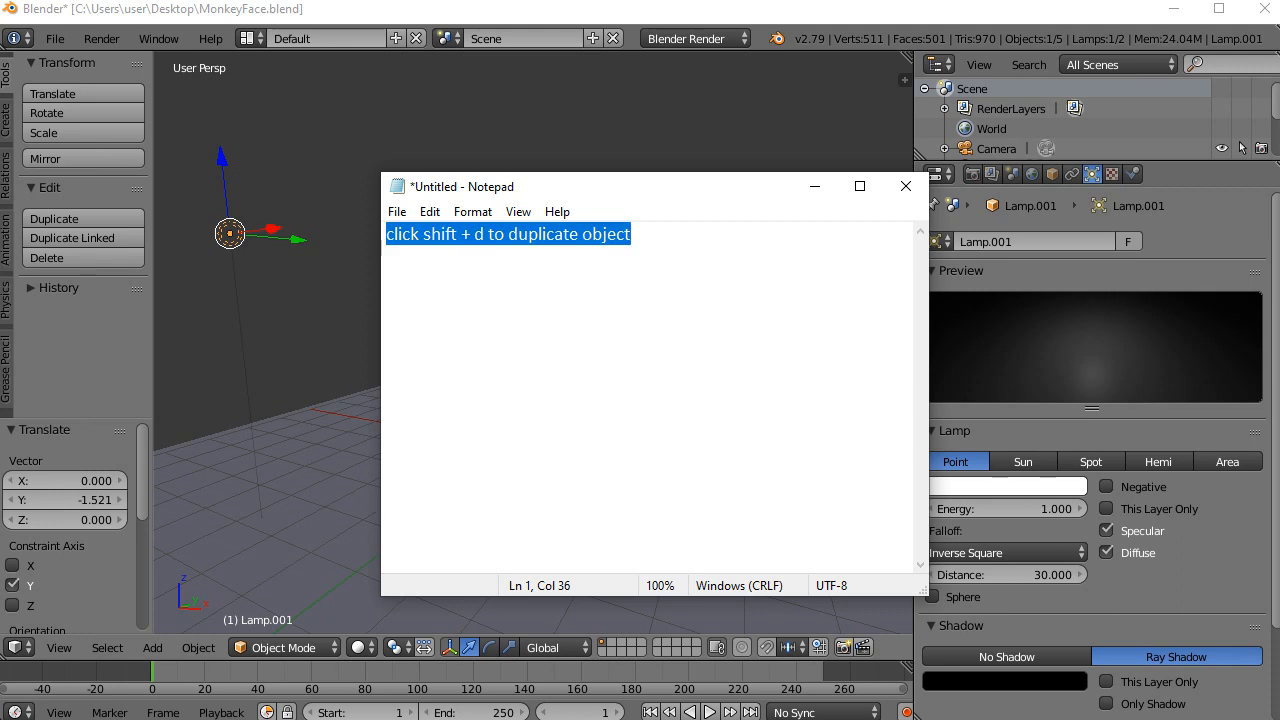
pyautogui.write('click ')
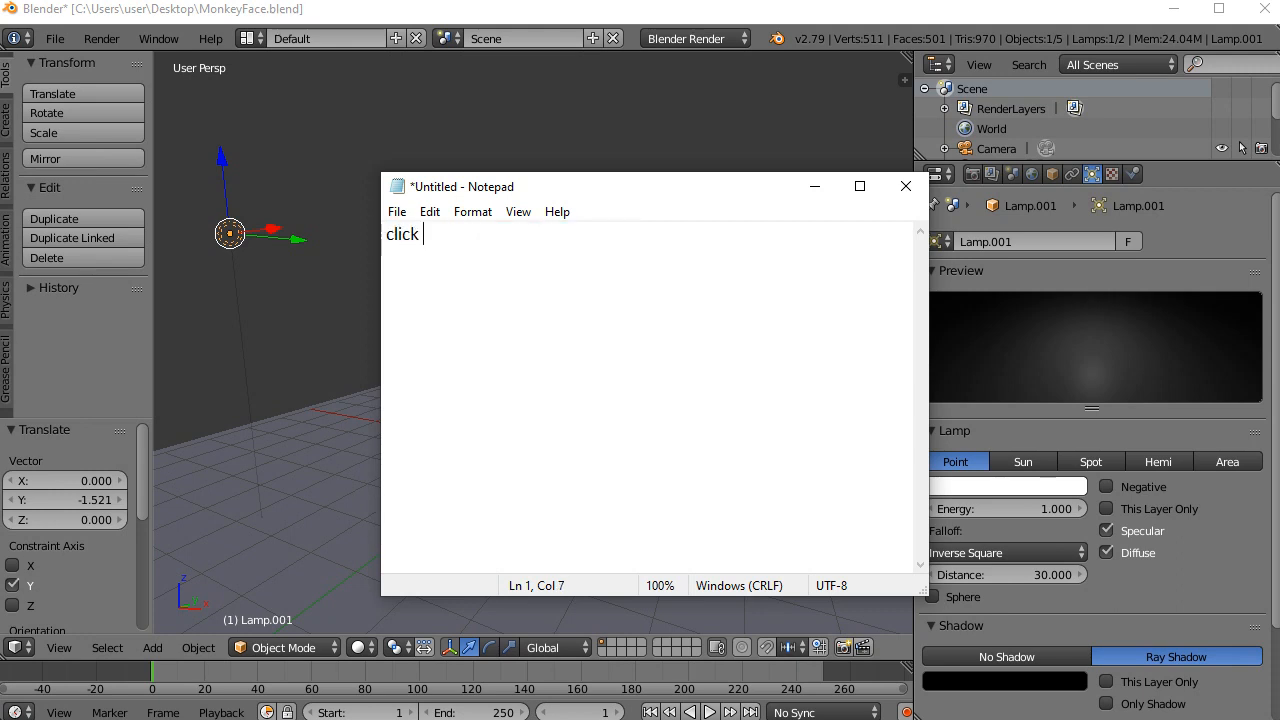
pyautogui.write('(')
pyautogui.press('BackSpace')
pyautogui.write('0 in num pad')
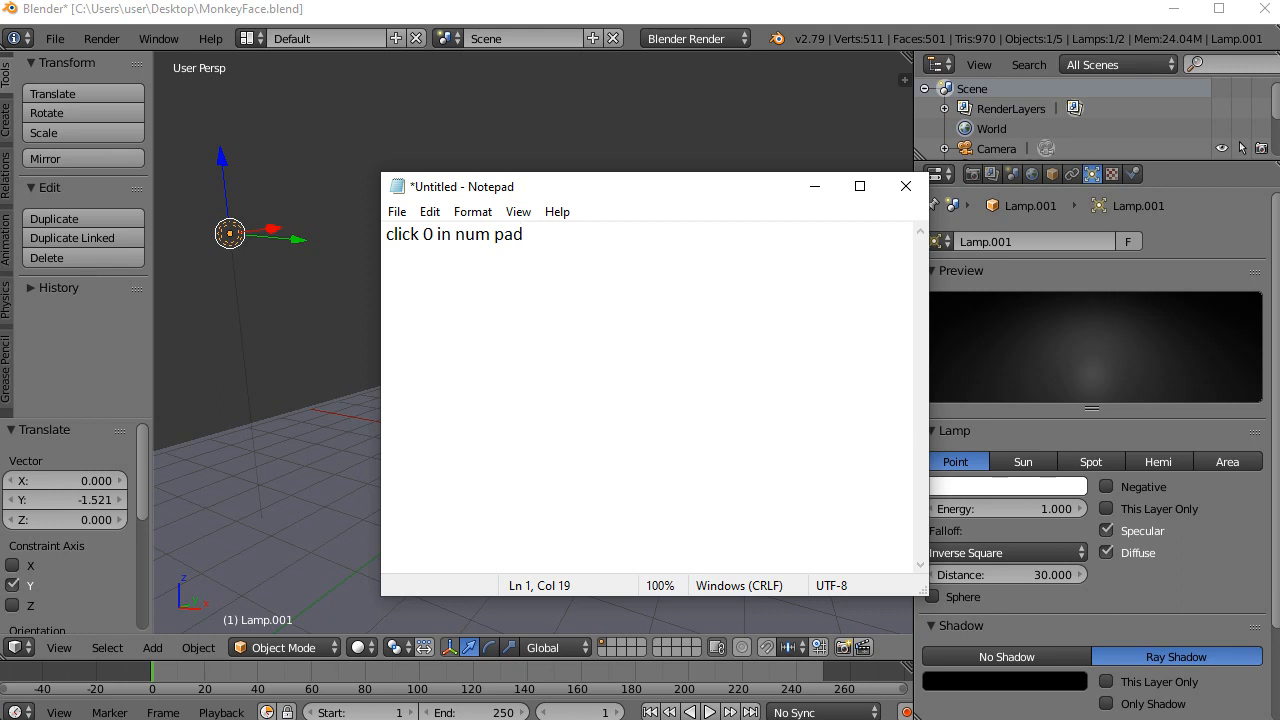
pyautogui.write(' for camera ange')
pyautogui.press('BackSpace')
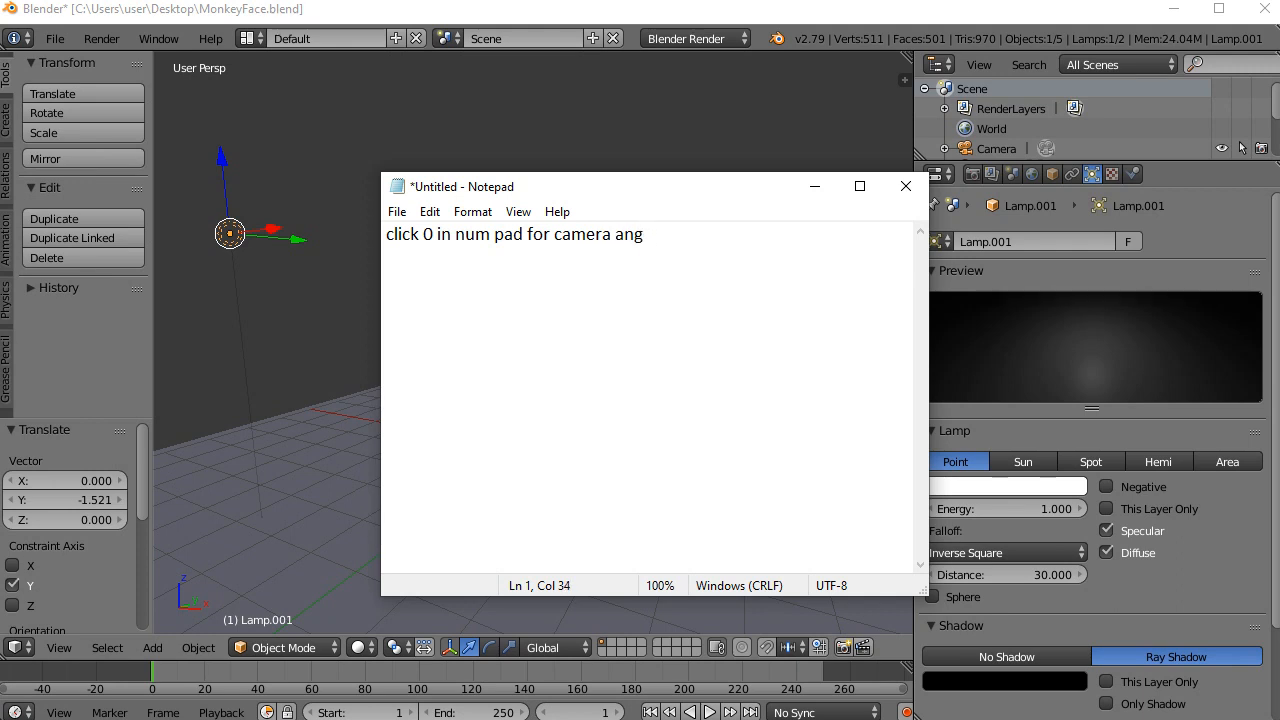
pyautogui.write('le viewing')
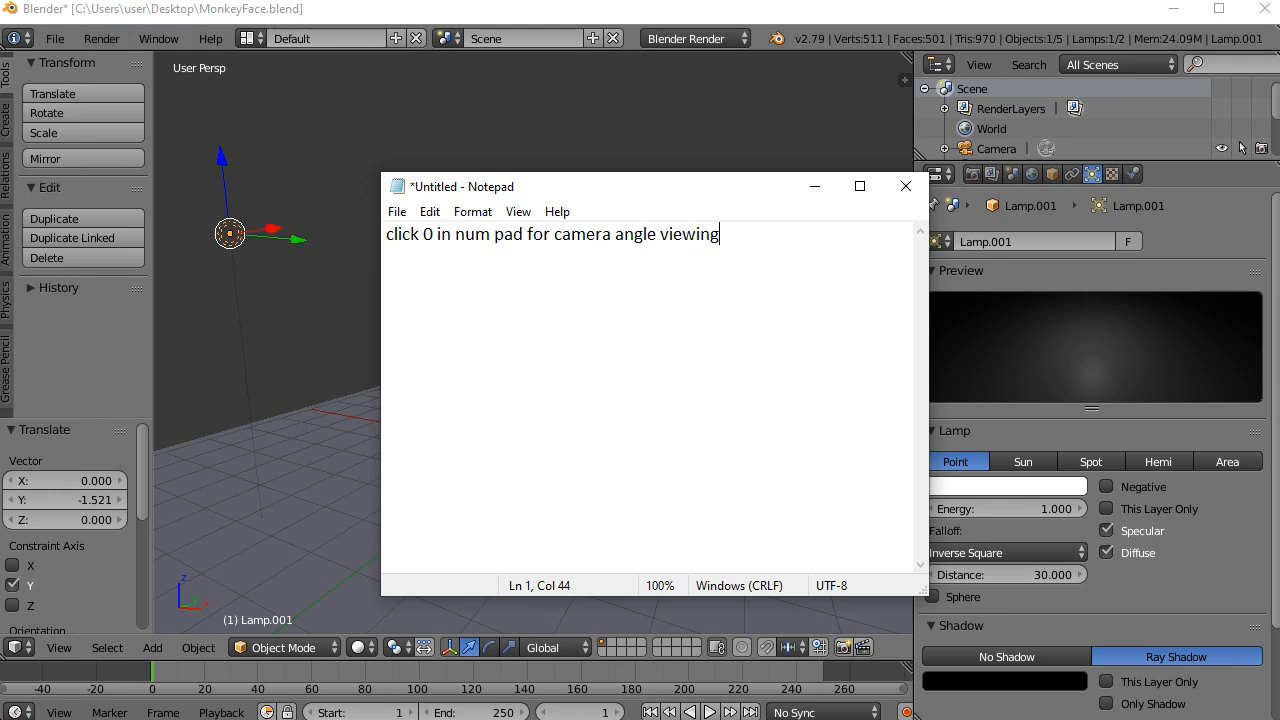
# - Switch back to Blender, check the scene through the camera, and return to the user perspective view
pyautogui.click(814, 186)
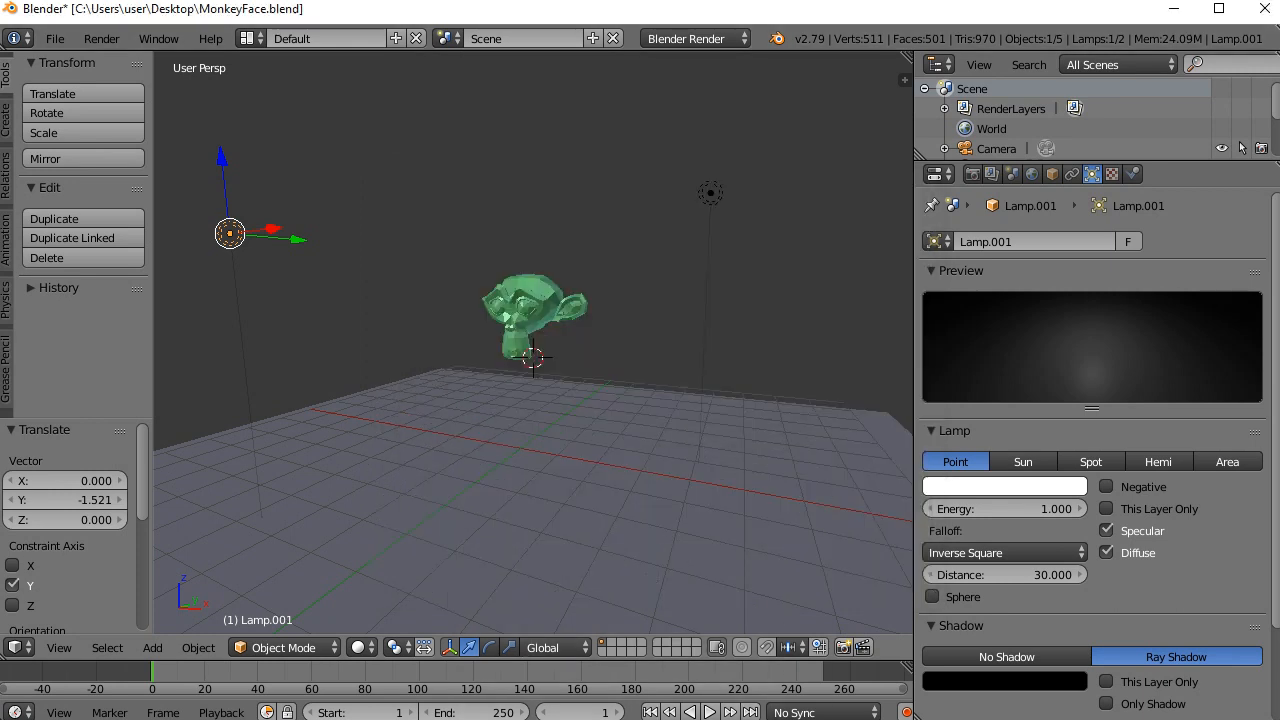
pyautogui.press('KP_0')
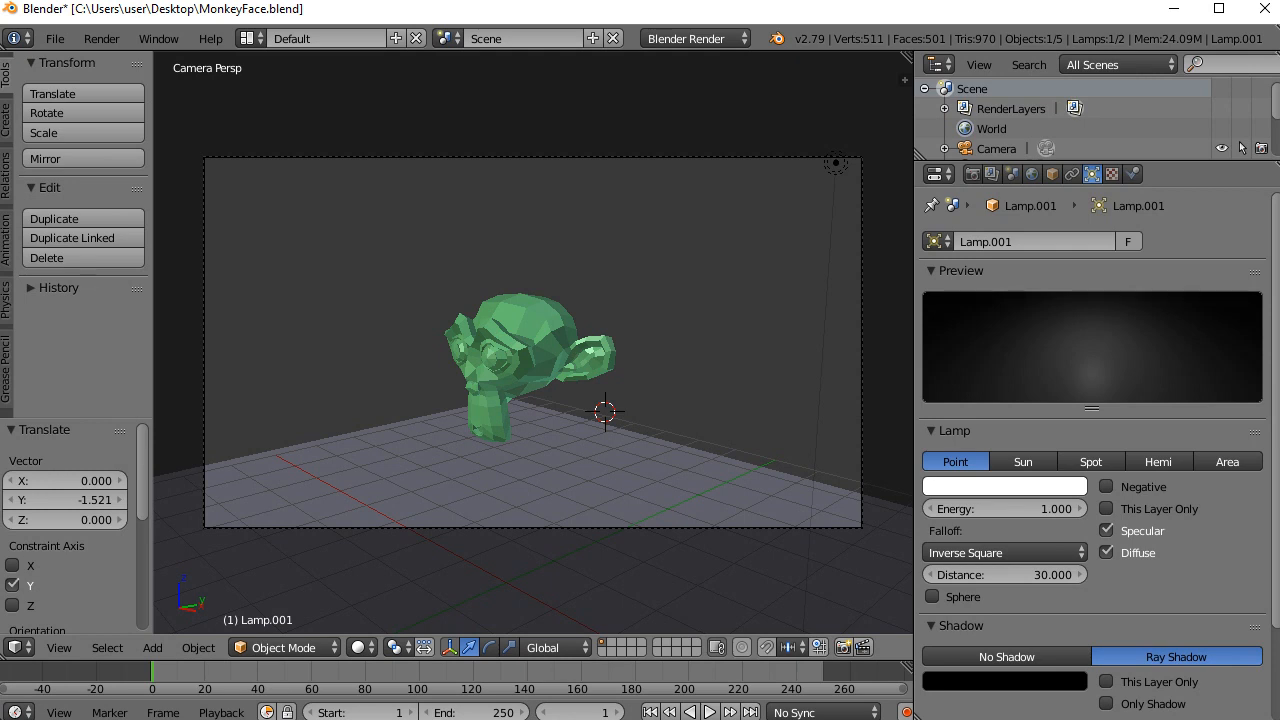
pyautogui.press('KP_0')
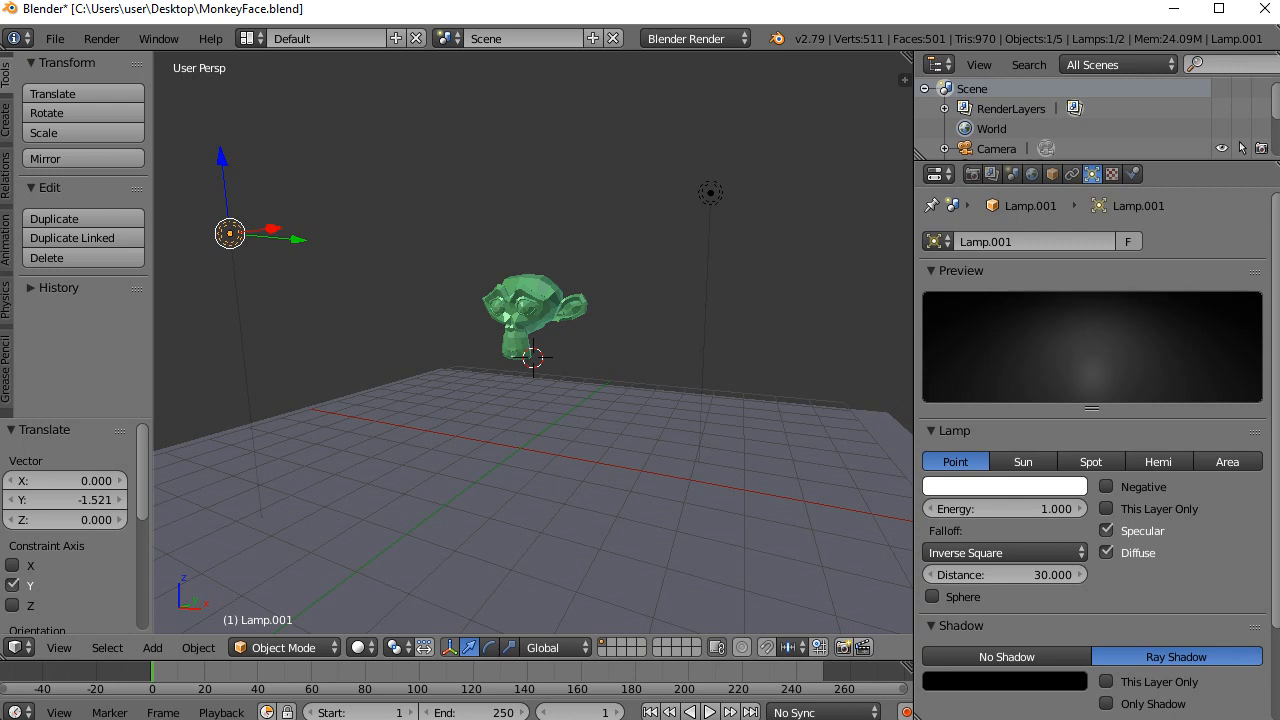
# - Switch to Notepad and replace the note with "check image after rendreng"
pyautogui.hotkey('alt', 'Tab')
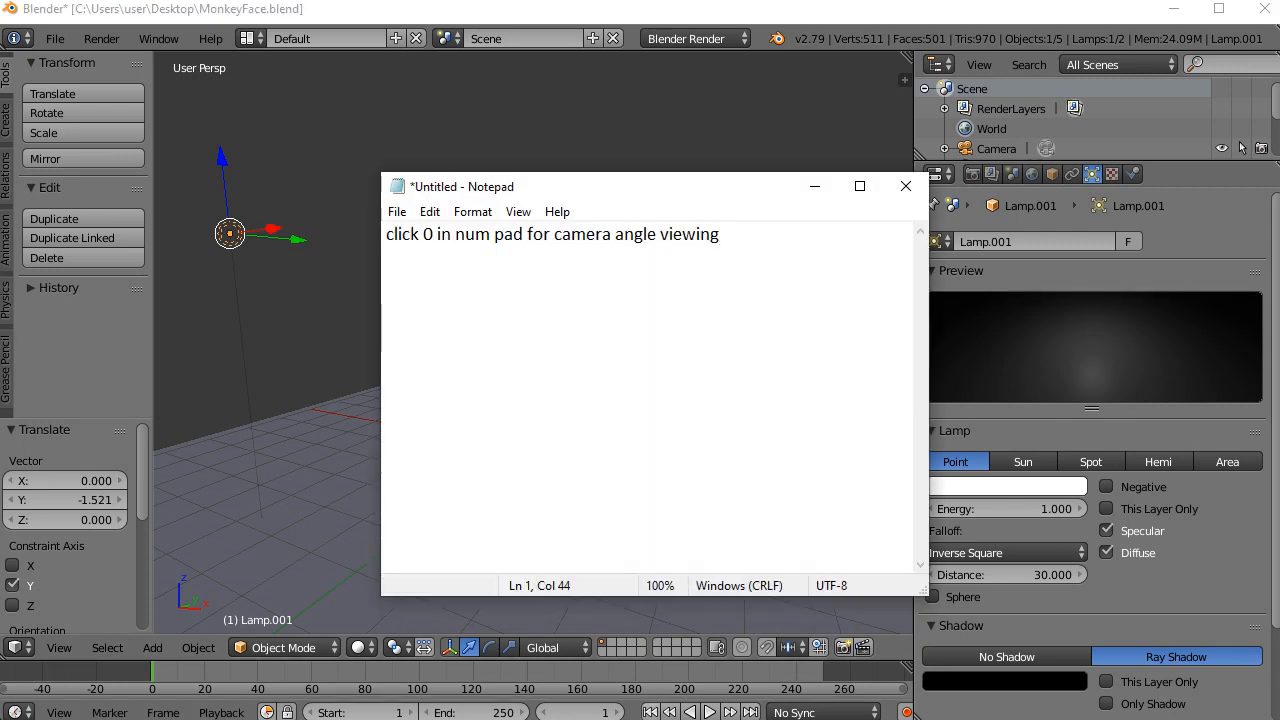
pyautogui.hotkey('ctrl', 'a')
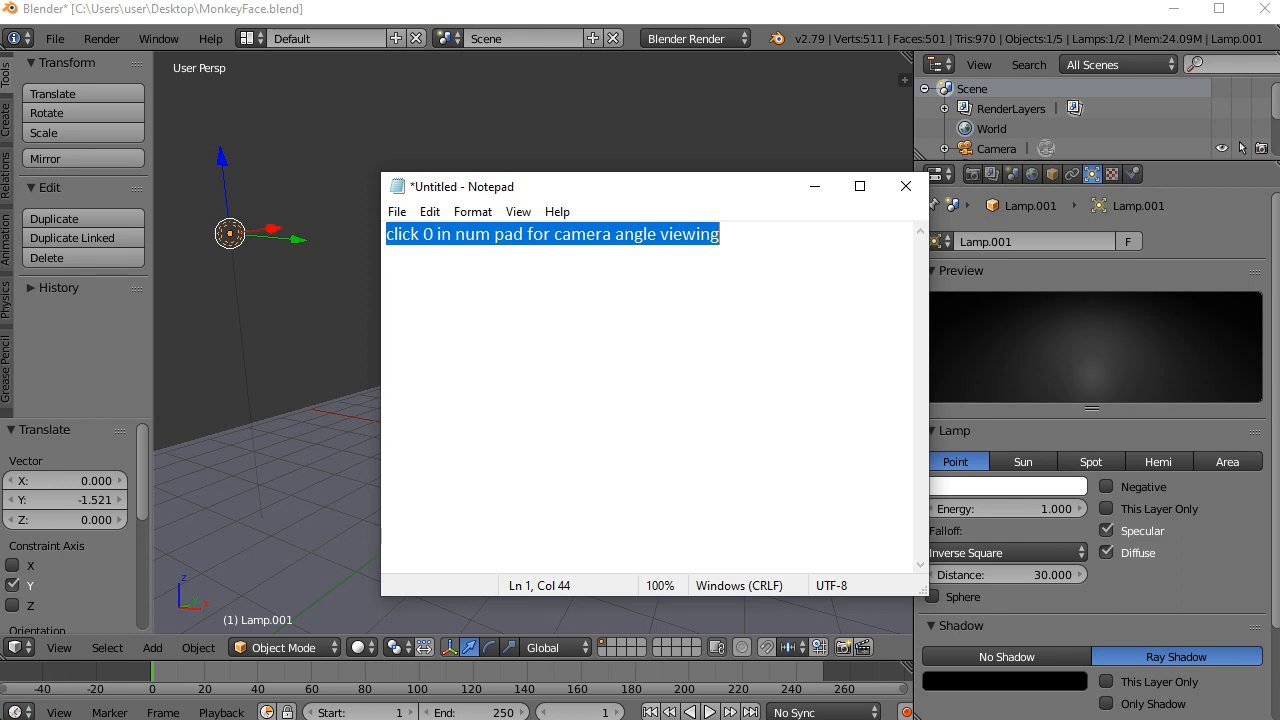
pyautogui.write('che')
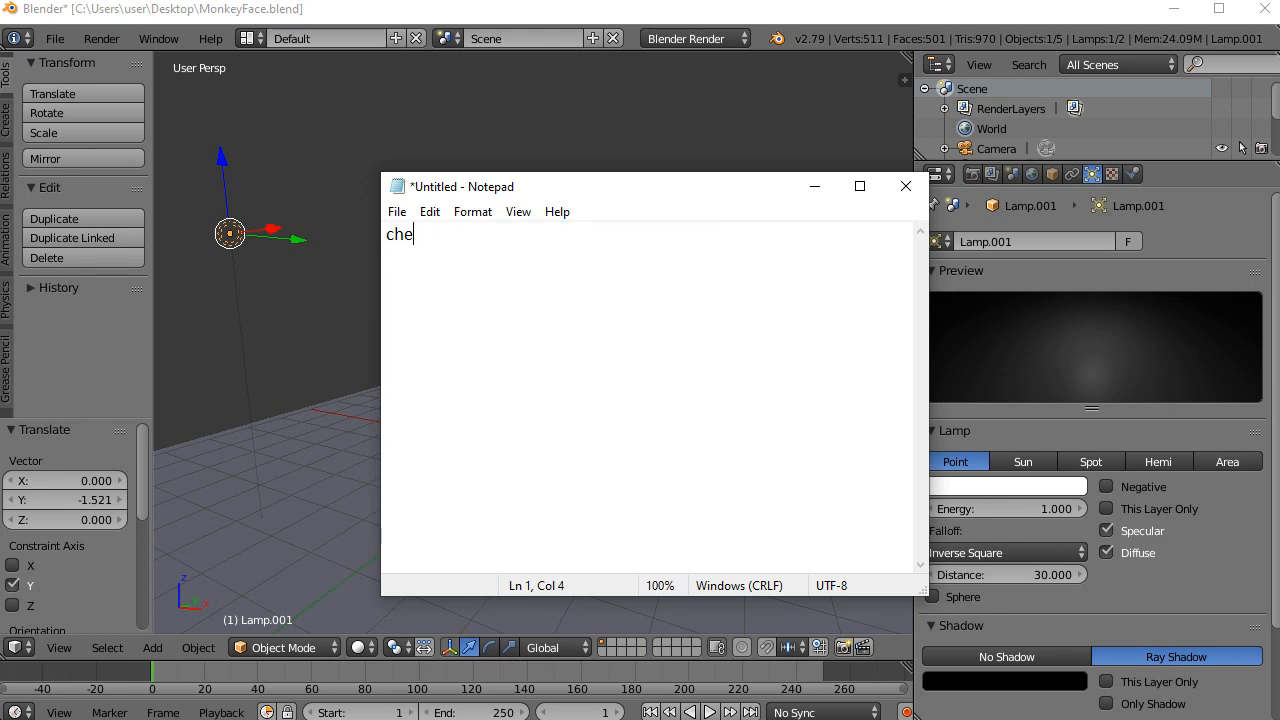
pyautogui.write('ck image')
pyautogui.press('BackSpace')
pyautogui.write('after rendreng')
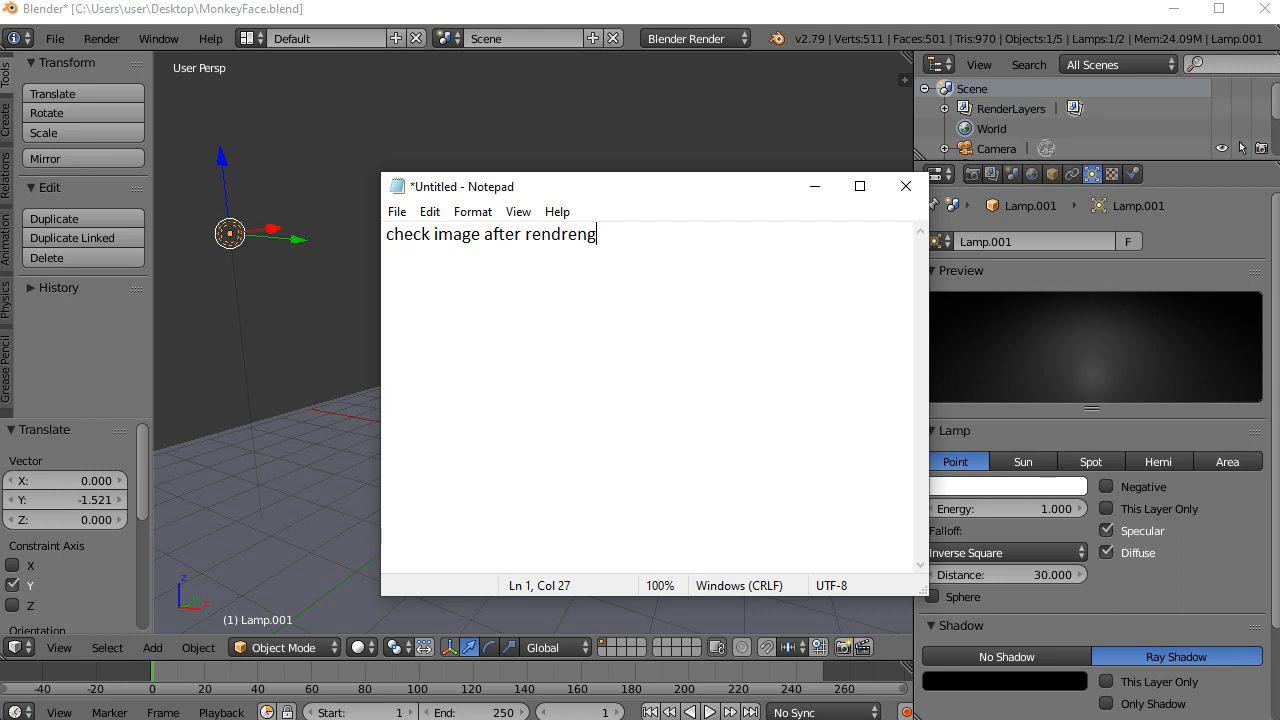
# - Switch back to Blender, render a still image of the green monkey, and return to the 3D view
pyautogui.click(814, 186)
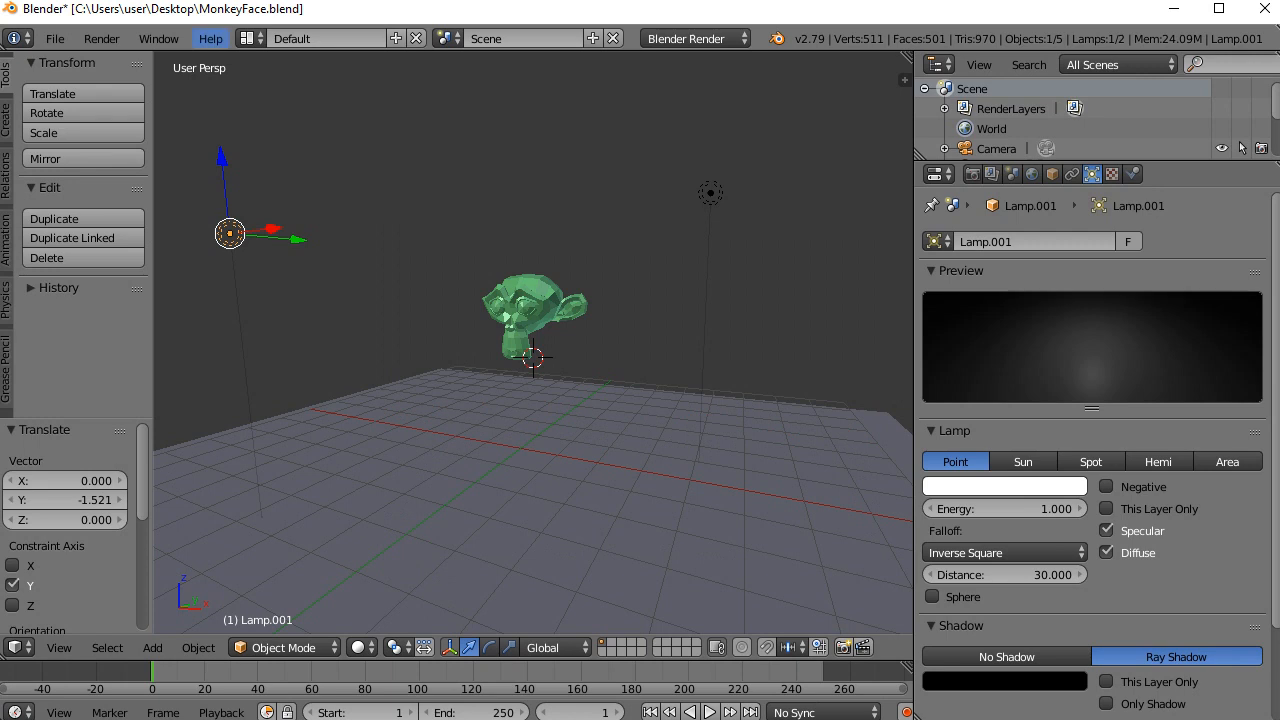
pyautogui.click(101, 38)
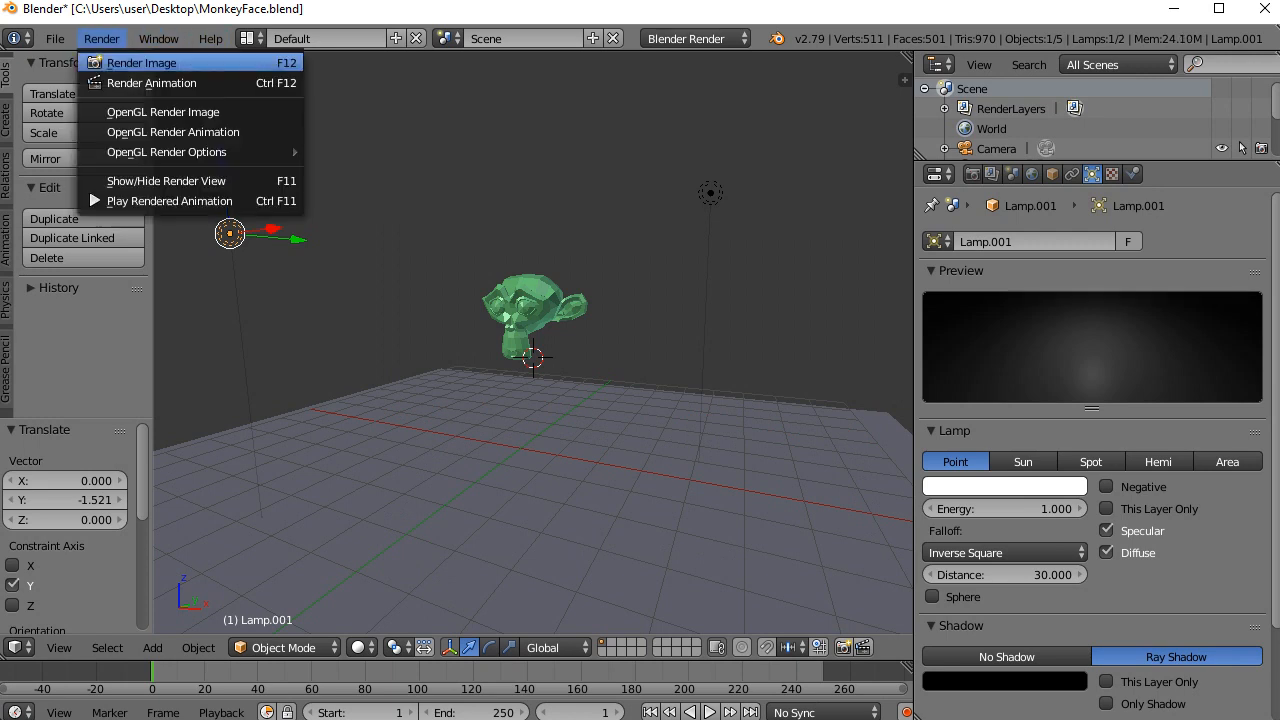
pyautogui.click(141, 62)
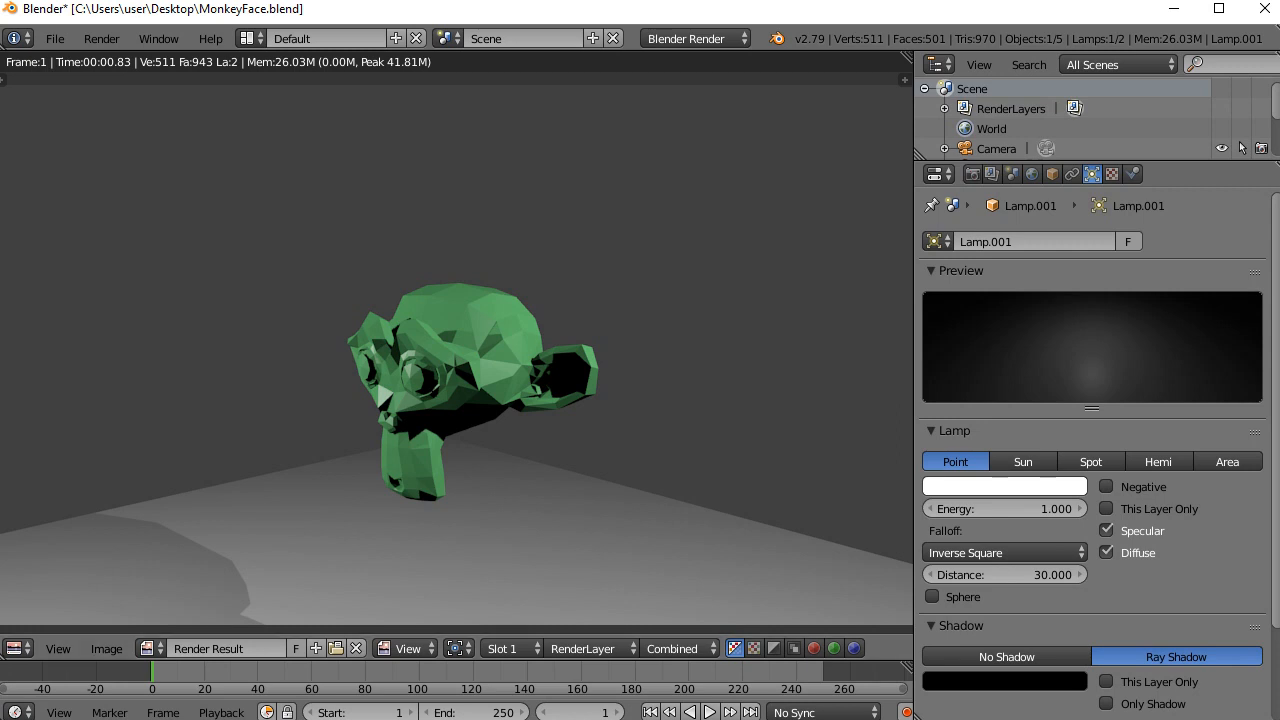
pyautogui.click(15, 648)
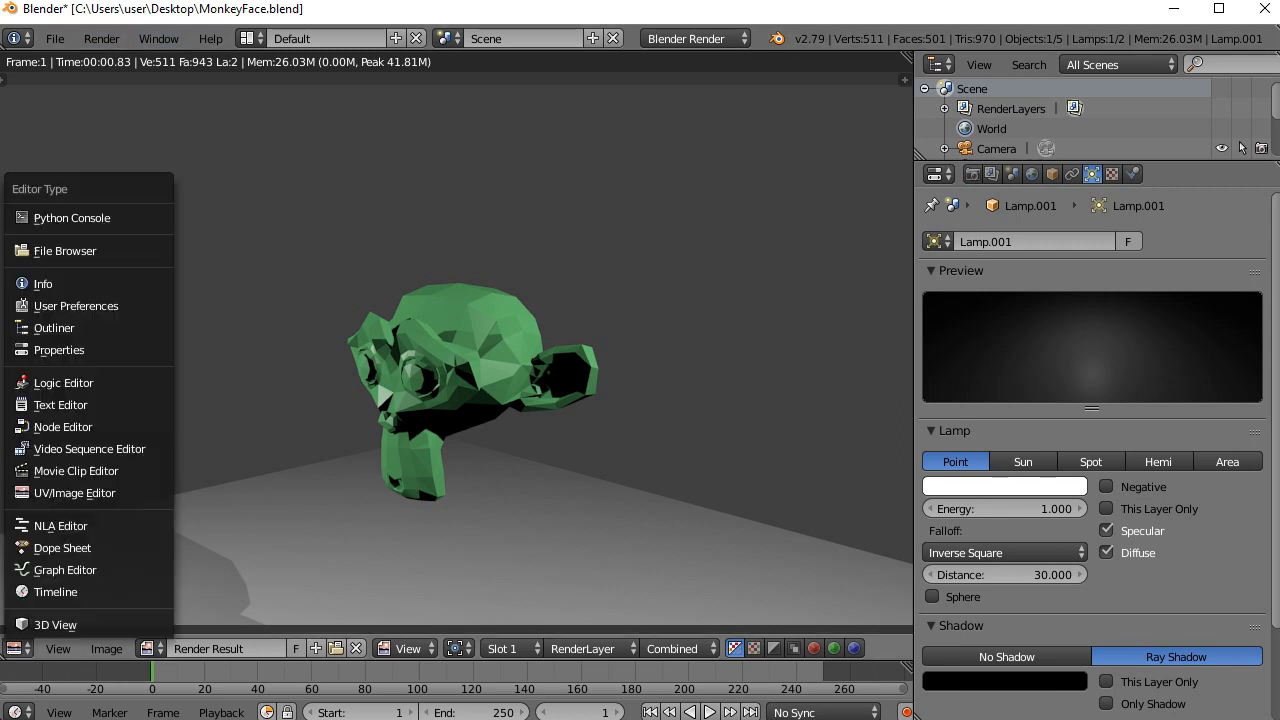
pyautogui.click(55, 624)
# - Reposition the camera with walk navigation in camera view so it faces the monkey head frontally, and return to the user perspective view
pyautogui.moveTo(532, 350)
pyautogui.mouseDown(button='middle')
pyautogui.moveTo(492, 352)
pyautogui.moveTo(530, 366)
pyautogui.mouseUp(button='middle')
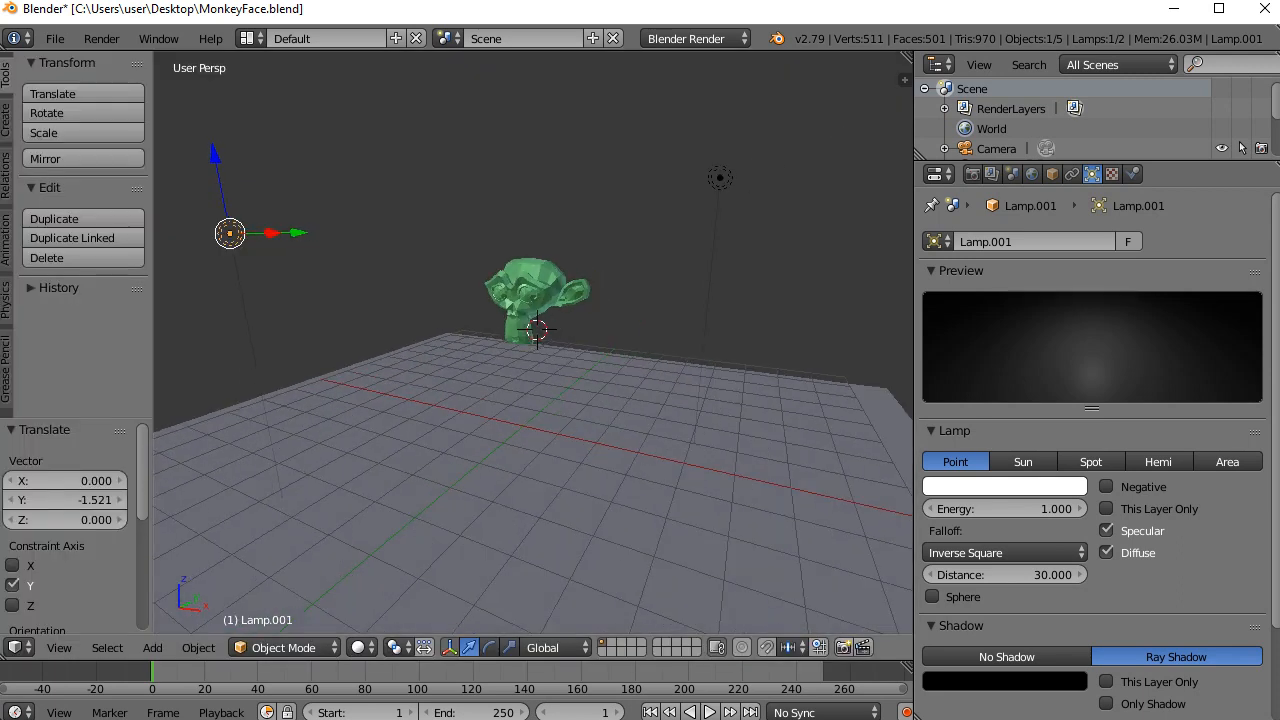
pyautogui.press('KP_0')
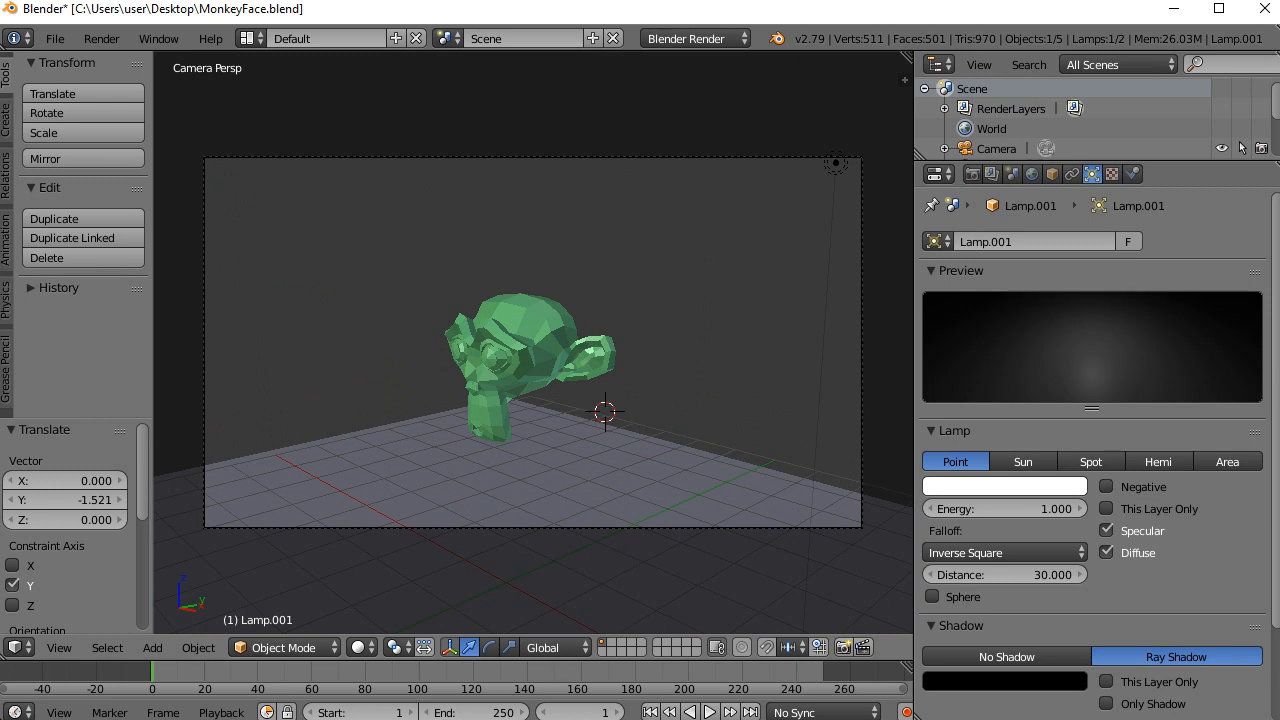
pyautogui.press('KP_0')
pyautogui.press('KP_0')
pyautogui.hotkey('shift', 'f')
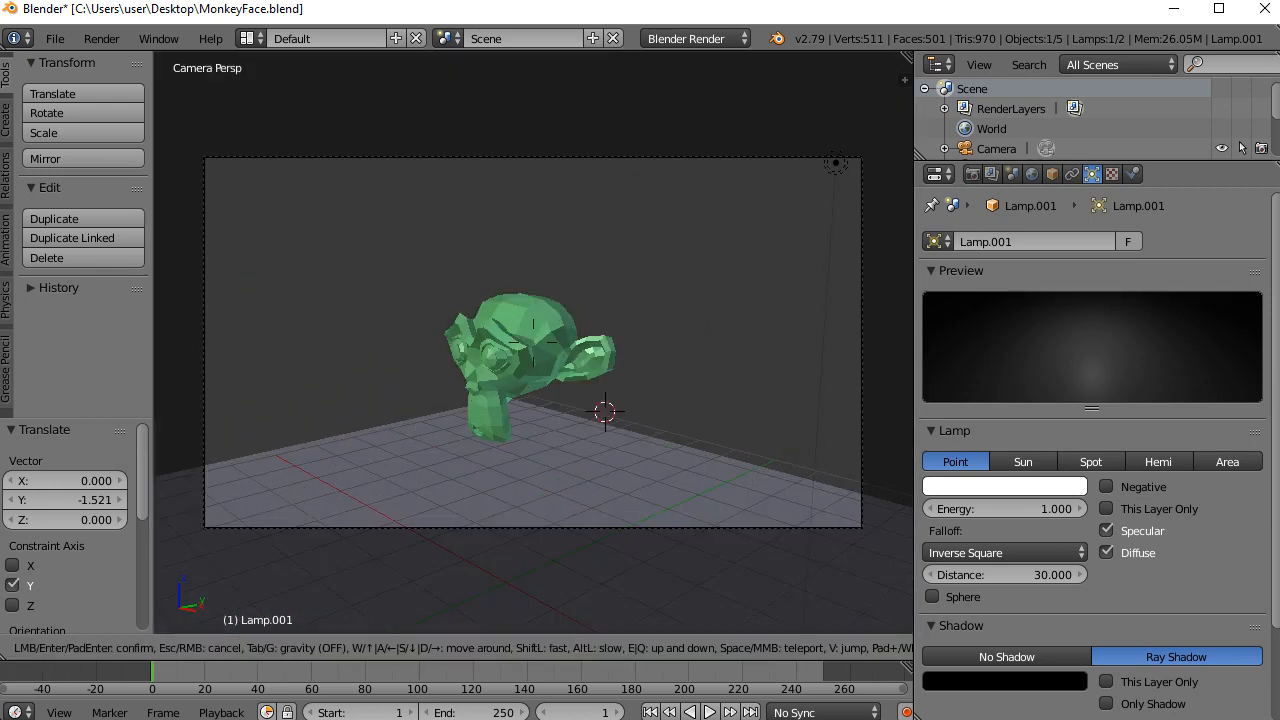
pyautogui.press('a')
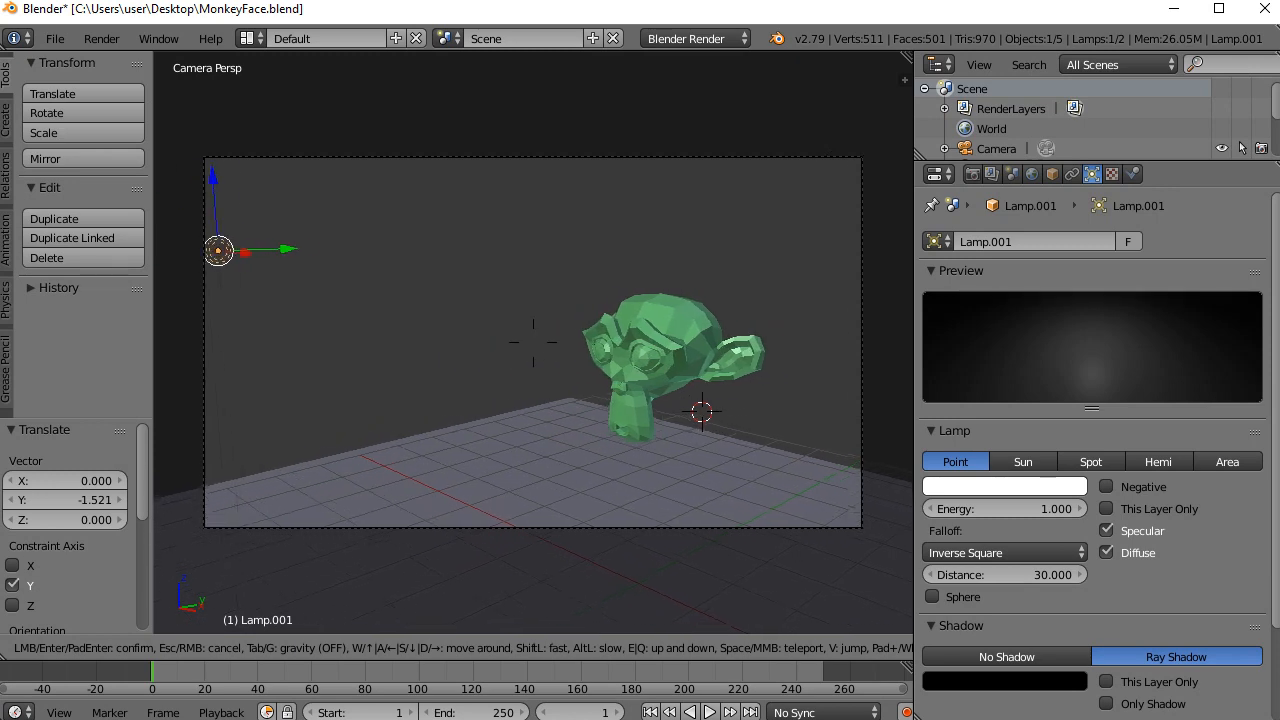
pyautogui.press('a')
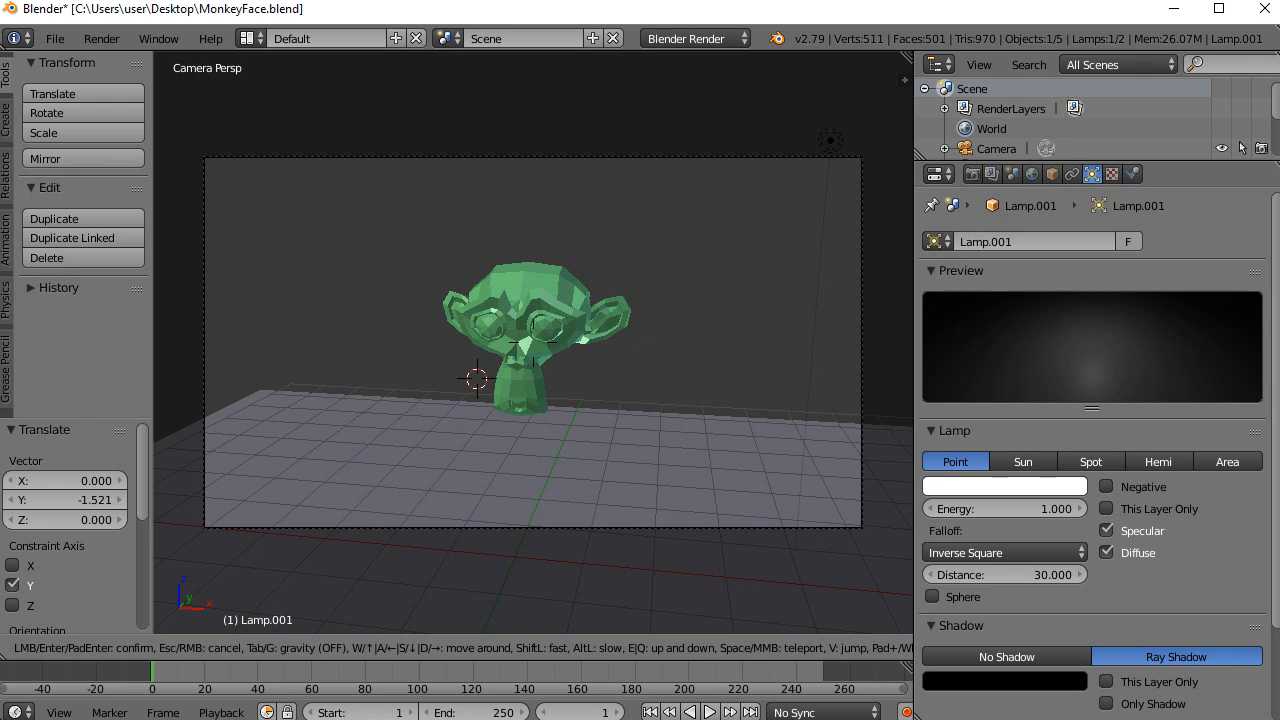
pyautogui.click(533, 342)
pyautogui.press('KP_0')
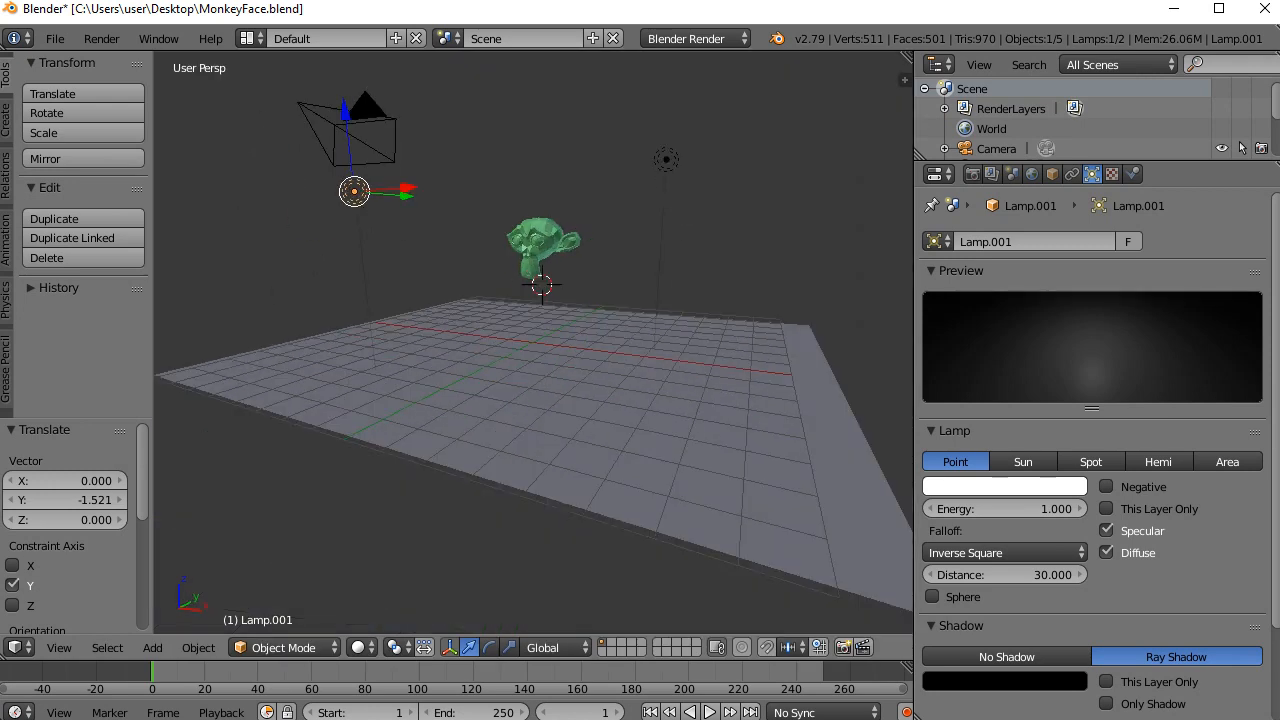
# - Render a still image from the new camera angle and return to the 3D view
pyautogui.click(101, 38)
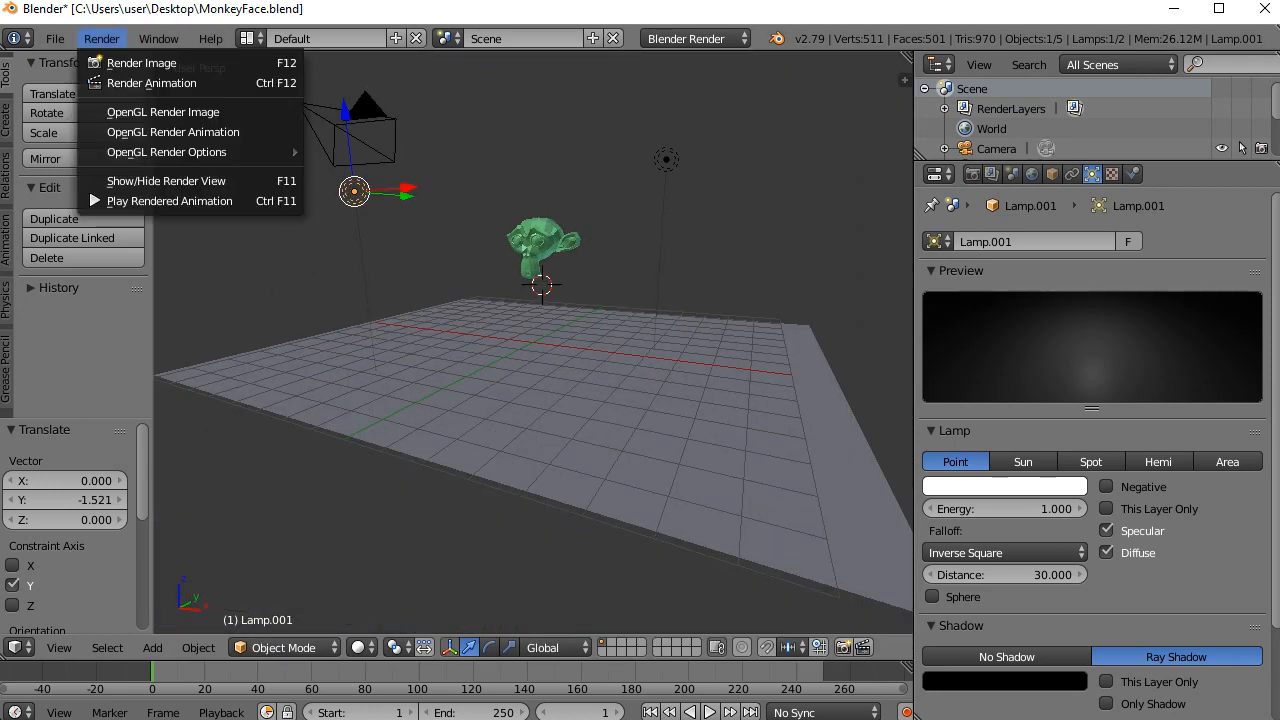
pyautogui.click(141, 63)
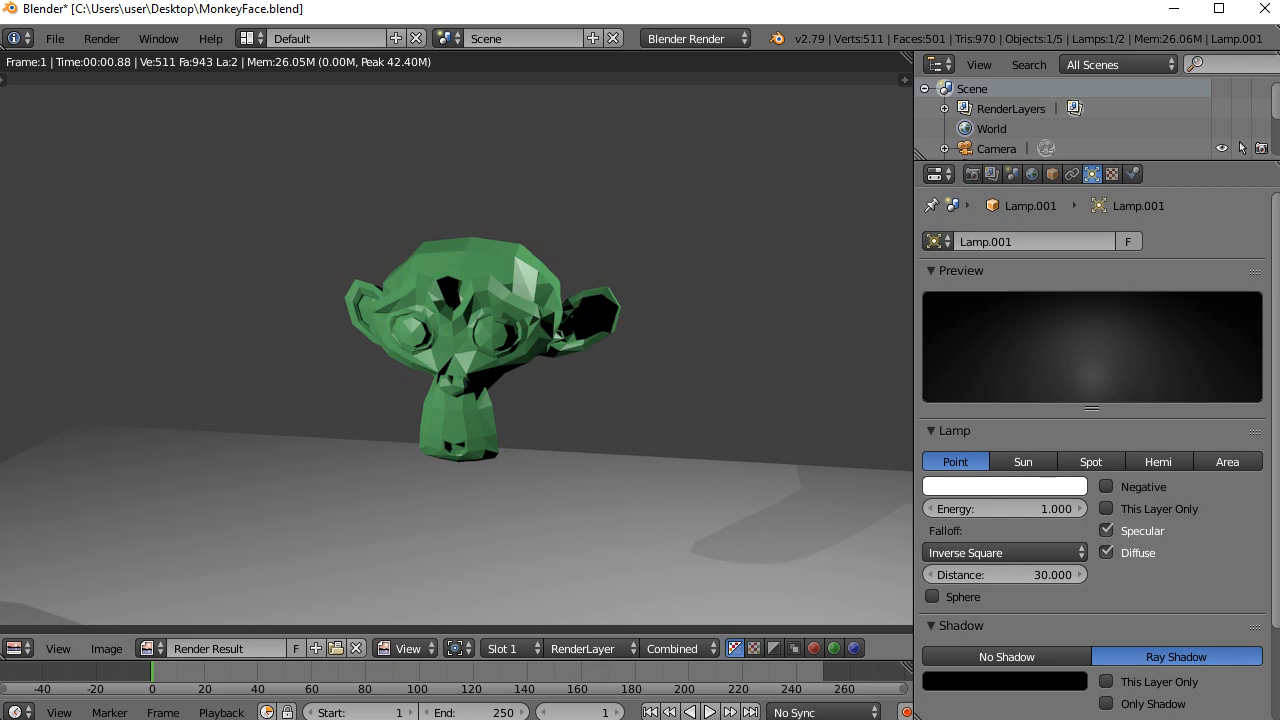
pyautogui.click(17, 648)
pyautogui.click(55, 624)
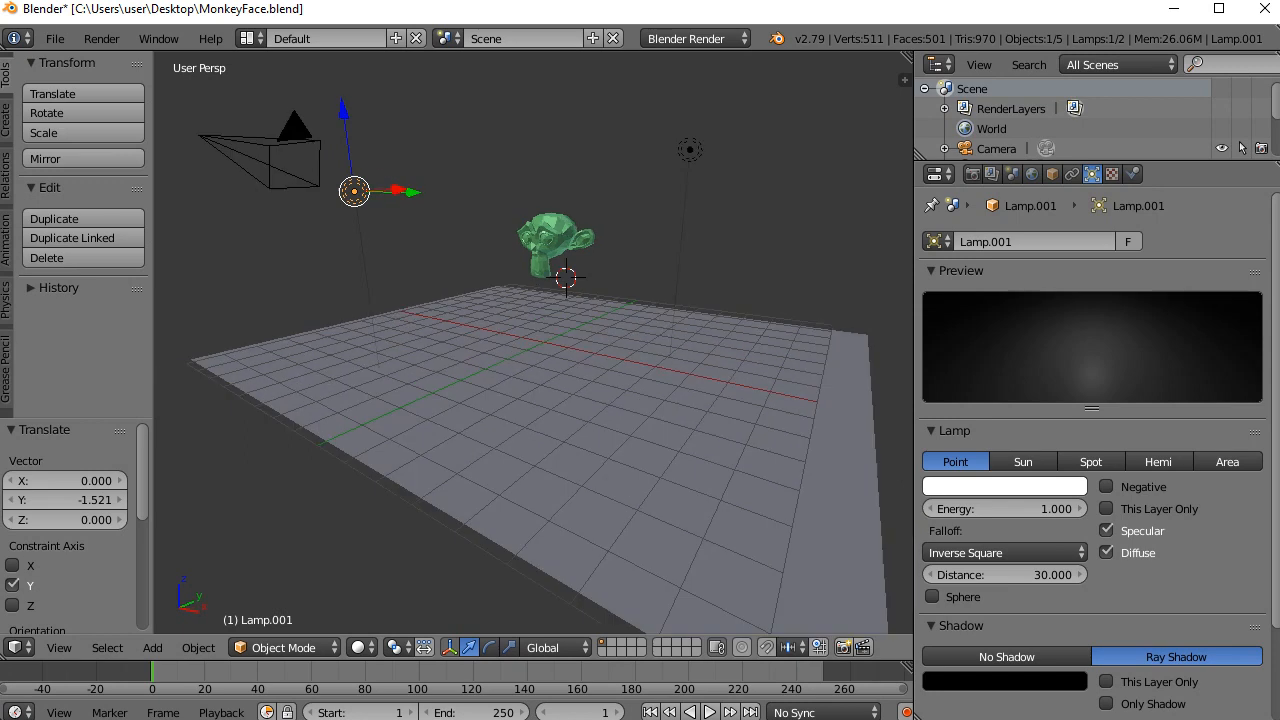
# - Change the monkey head material's diffuse color to light blue, about R 0.194, G 0.586, B 0.800
pyautogui.moveTo(500, 350); pyautogui.dragTo(640, 398, button='middle')
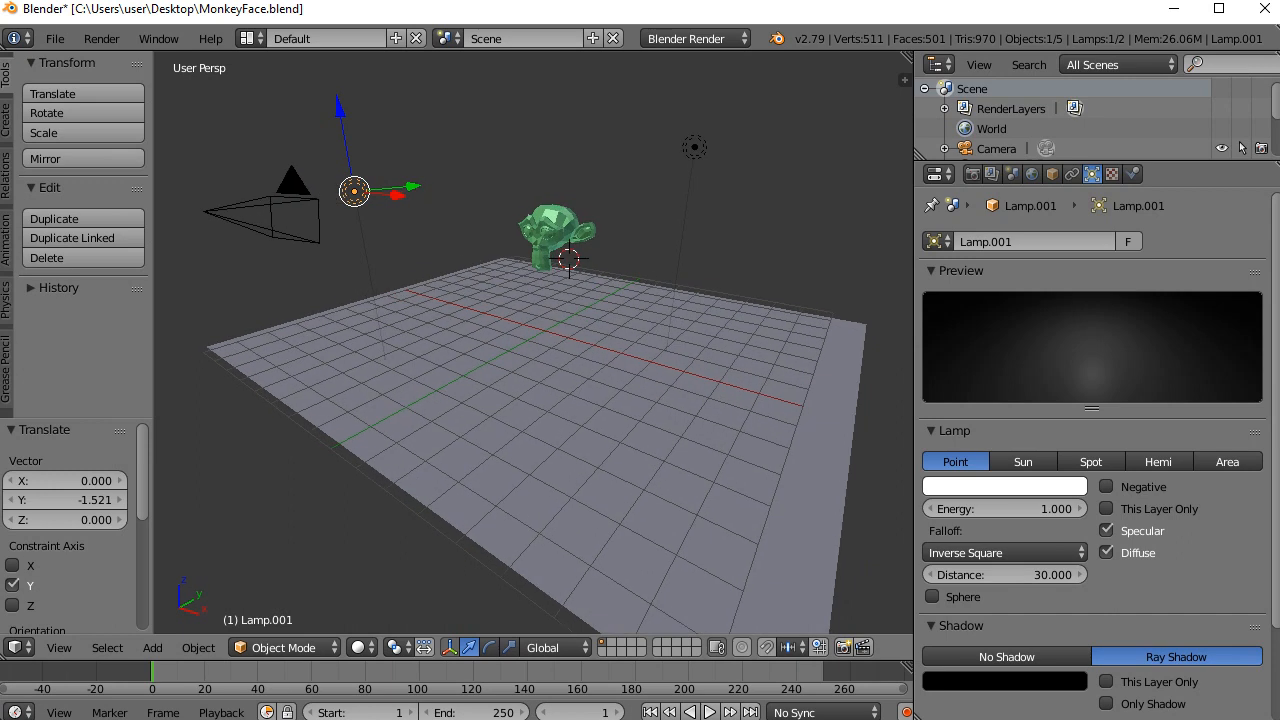
pyautogui.rightClick(551, 234)
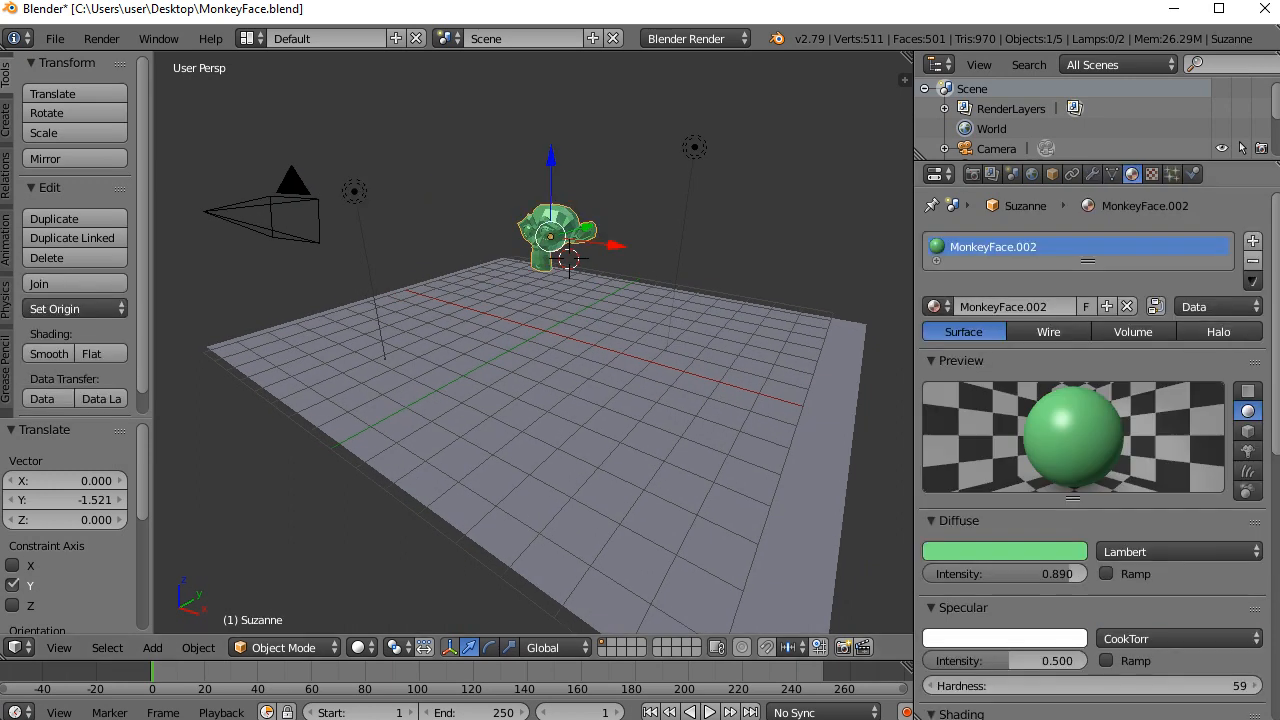
pyautogui.click(1004, 551)
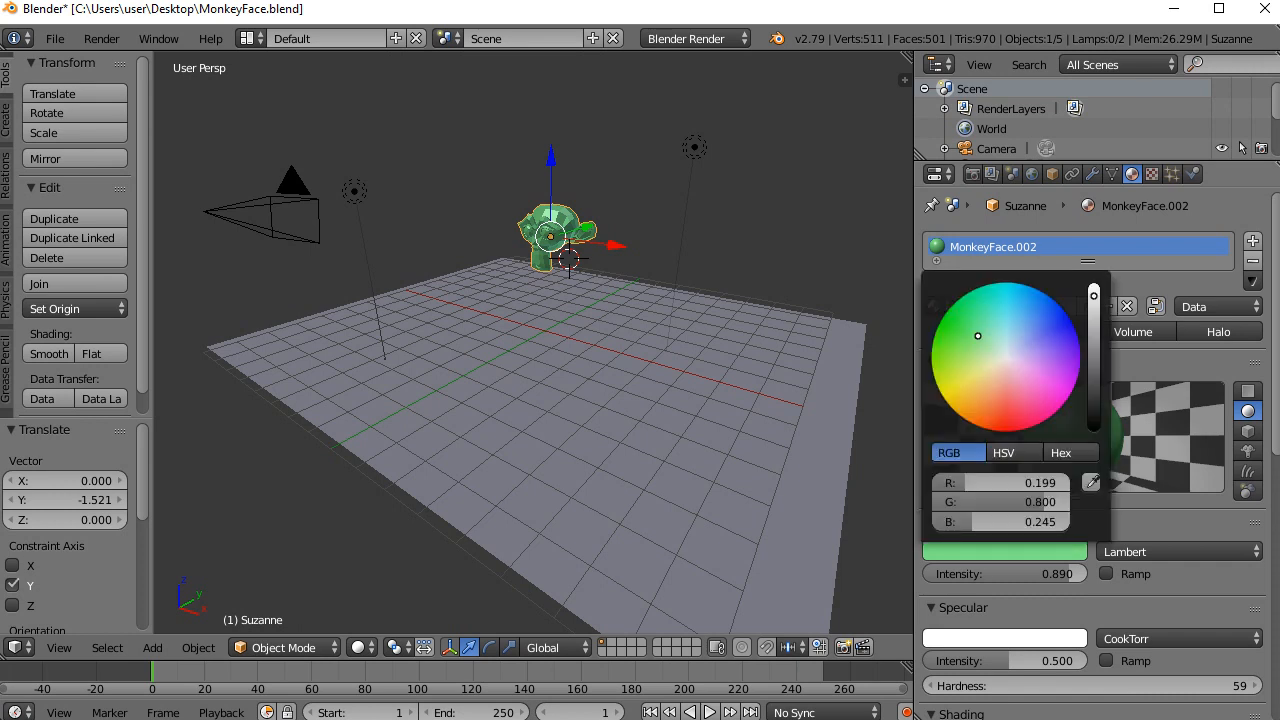
pyautogui.moveTo(978, 336)
pyautogui.mouseDown()
pyautogui.moveTo(1028, 323)
pyautogui.moveTo(1016, 322)
pyautogui.mouseUp()
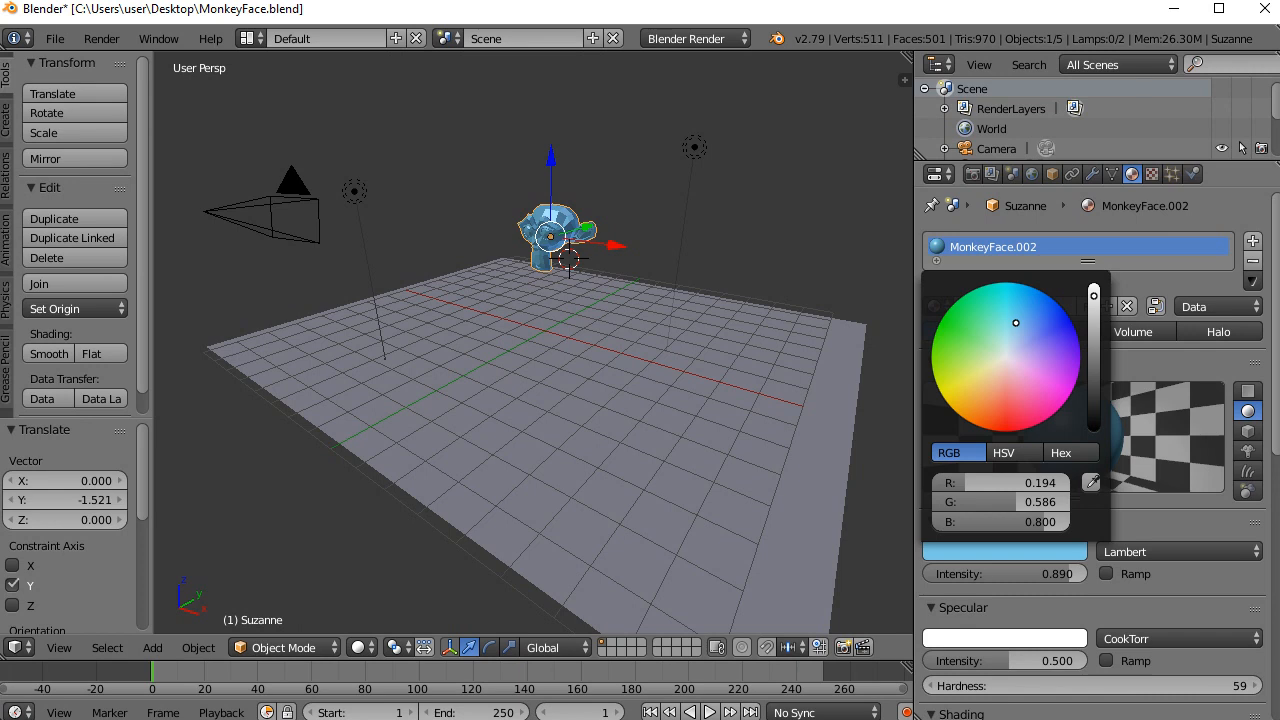
# - Render a still image of the blue monkey head and return to the 3D view
pyautogui.click(101, 38)
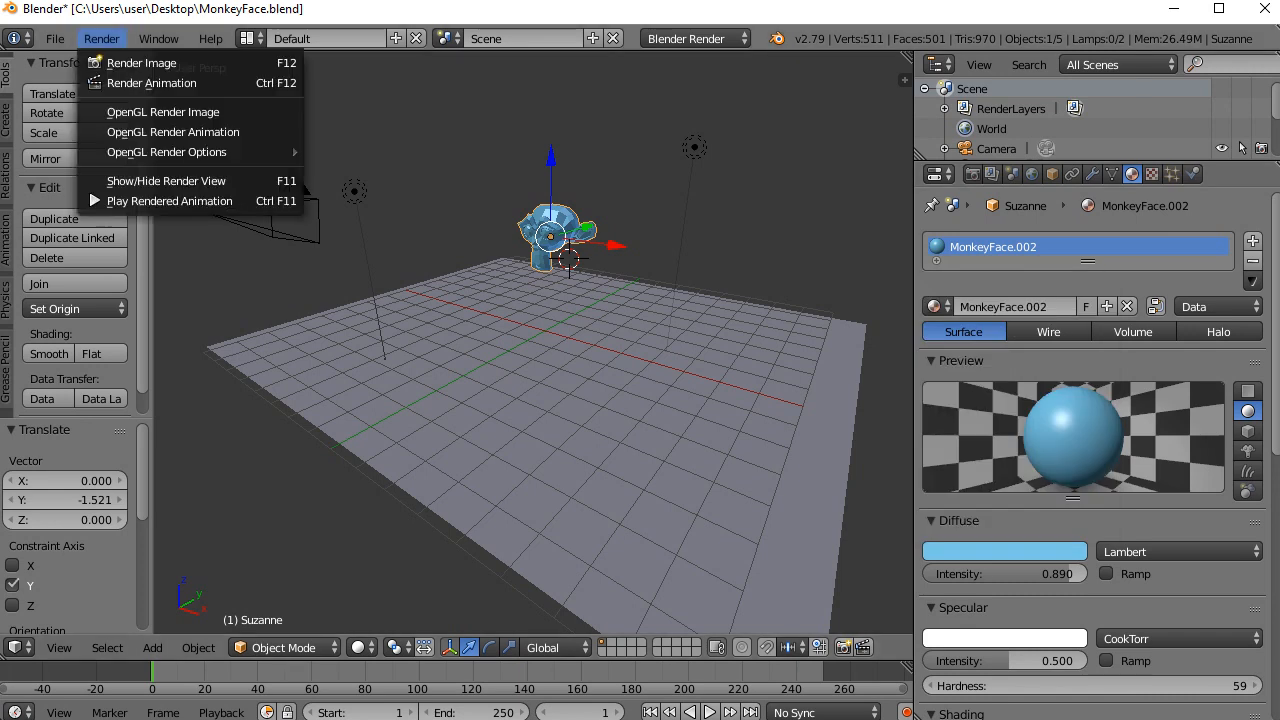
pyautogui.click(110, 57)
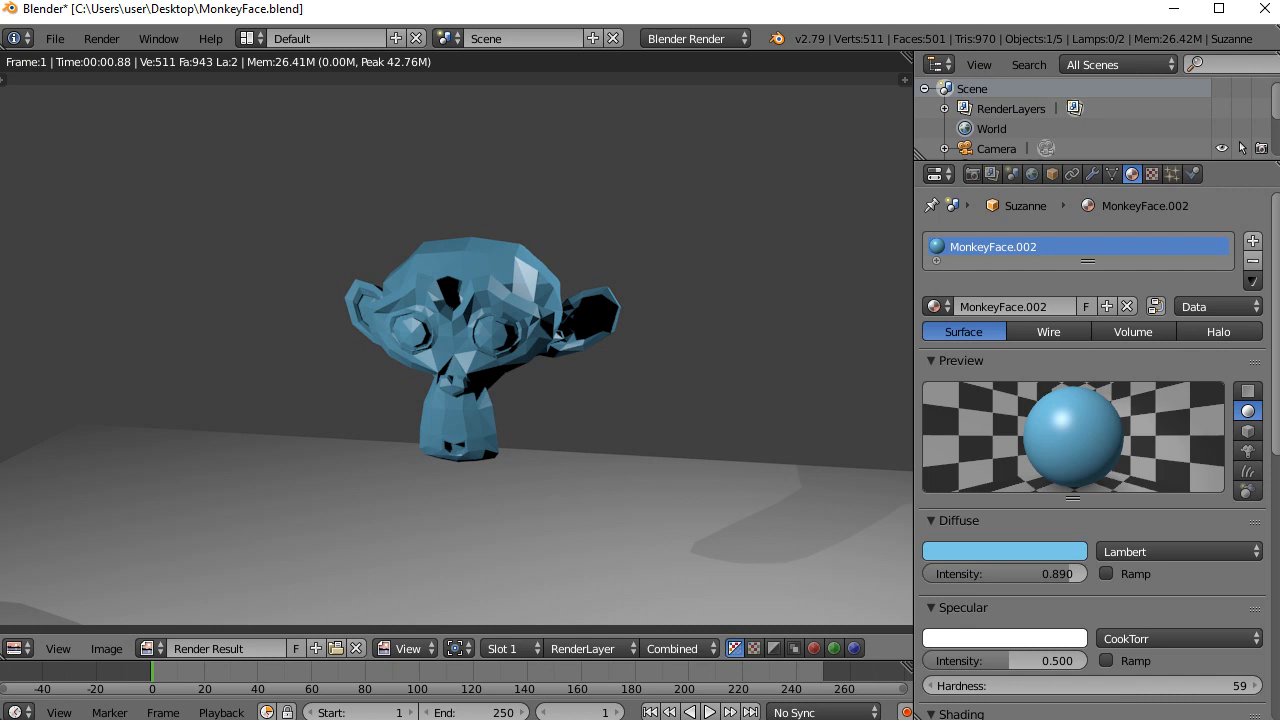
pyautogui.click(15, 648)
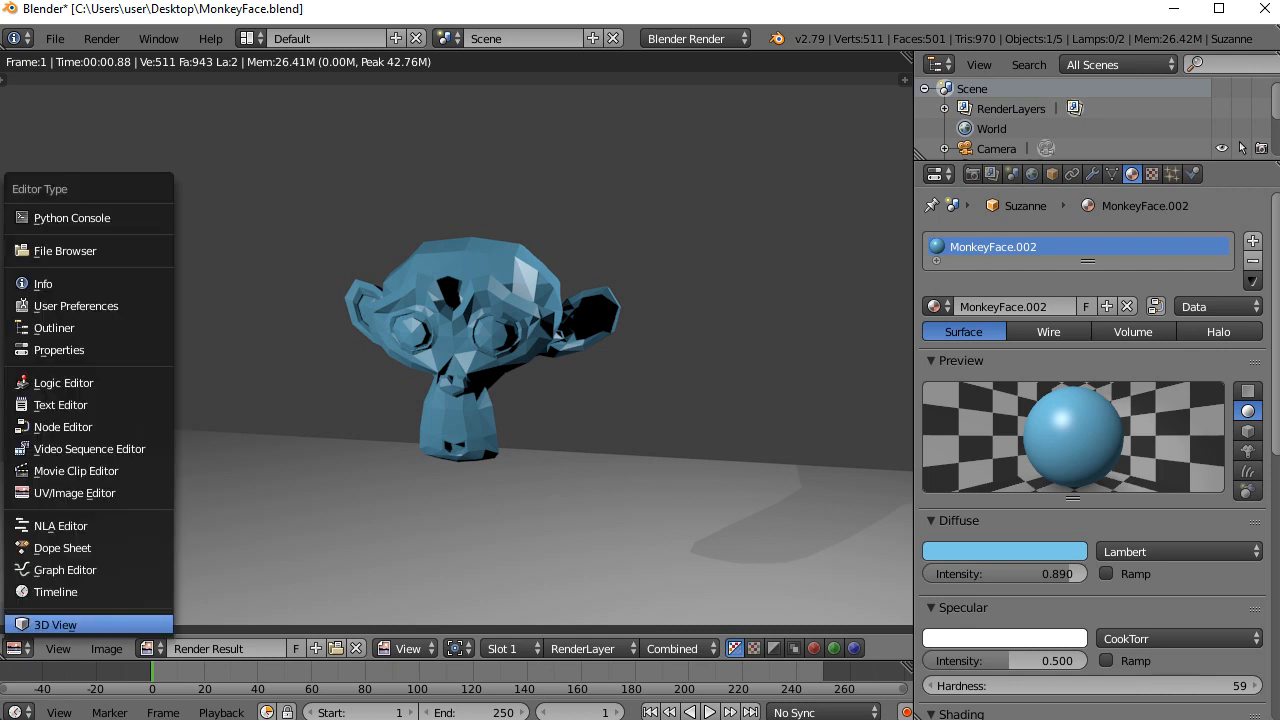
pyautogui.click(60, 624)
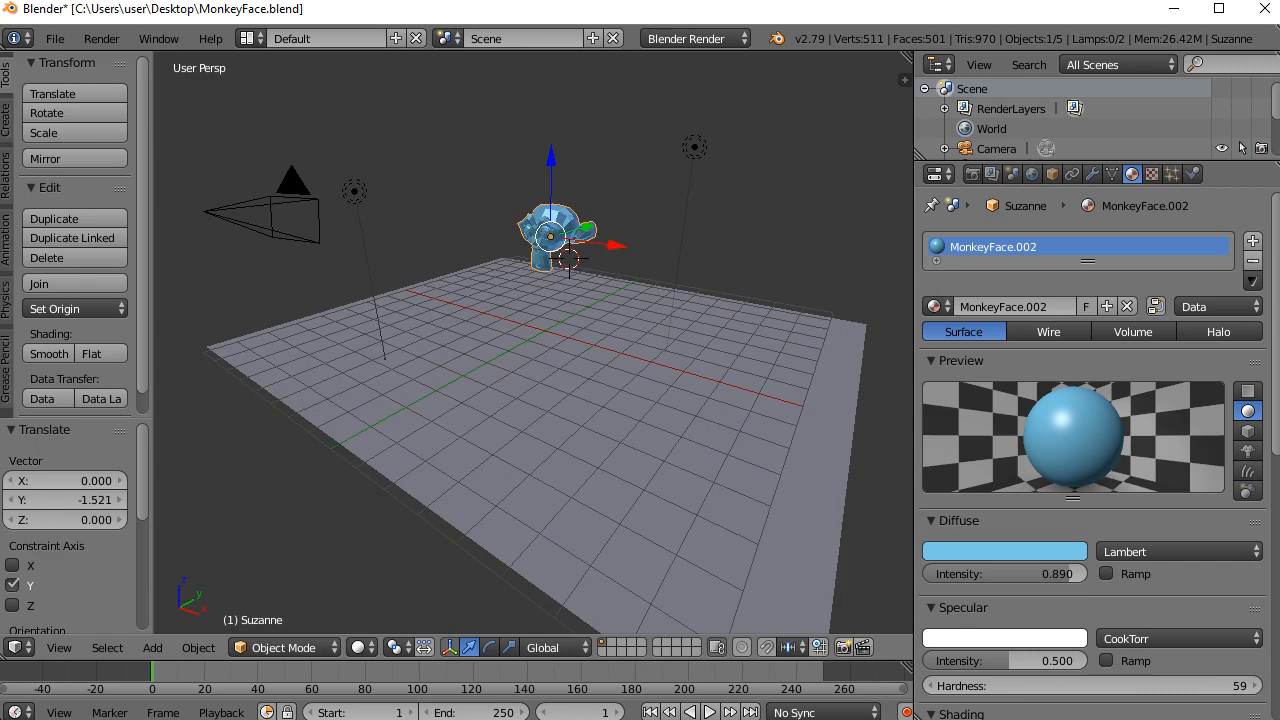
# - Save the changes to the existing MonkeyFace.blend file
pyautogui.click(55, 38)
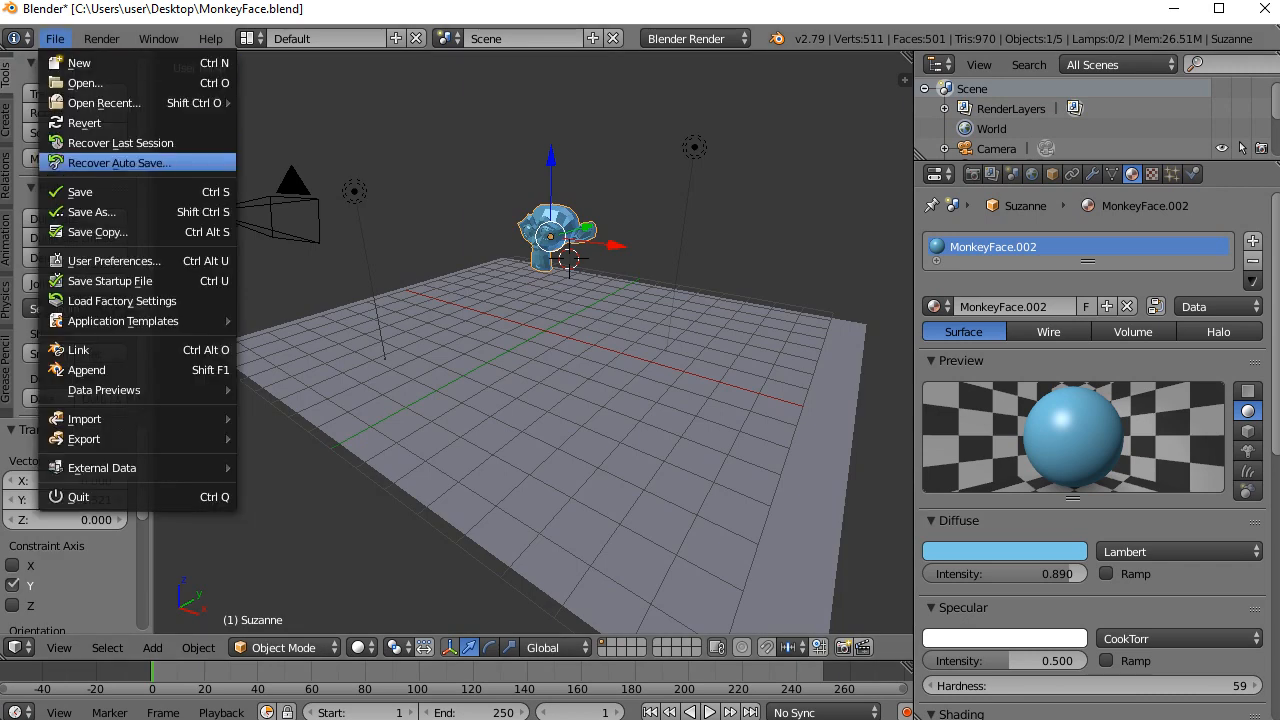
pyautogui.click(95, 191)
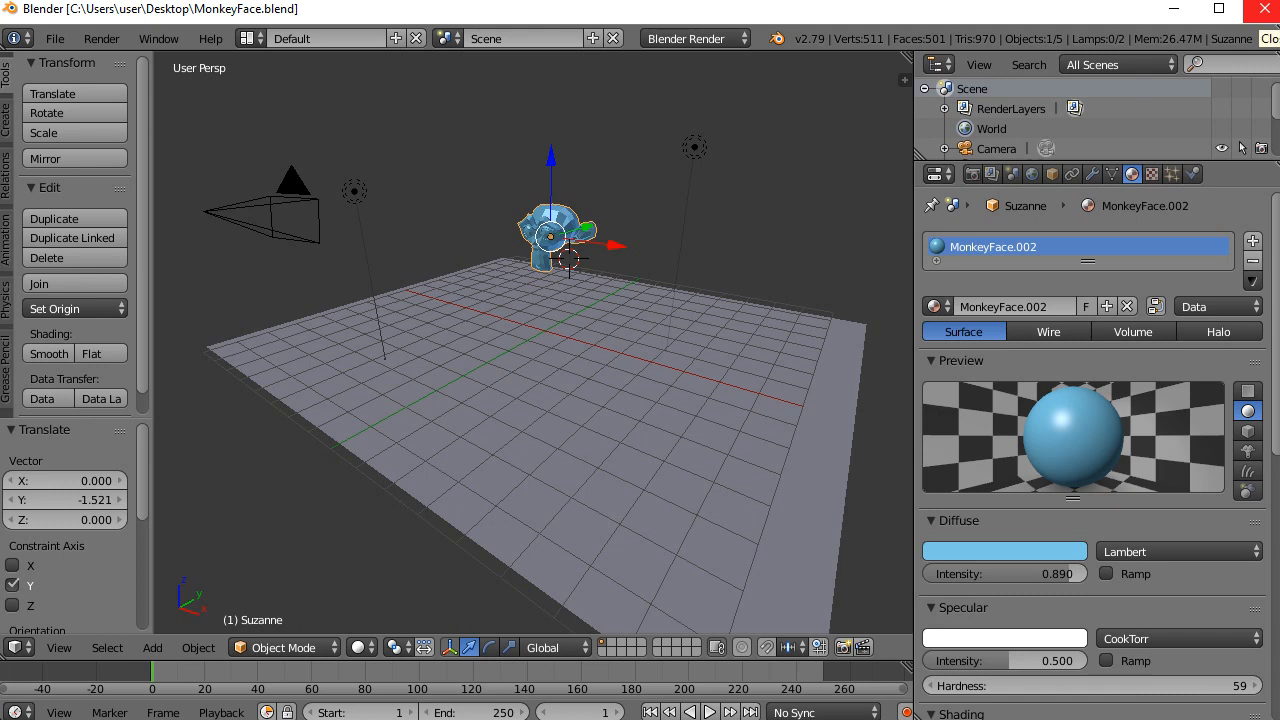
# - Render the saved scene one more time and close Blender
pyautogui.click(101, 38)
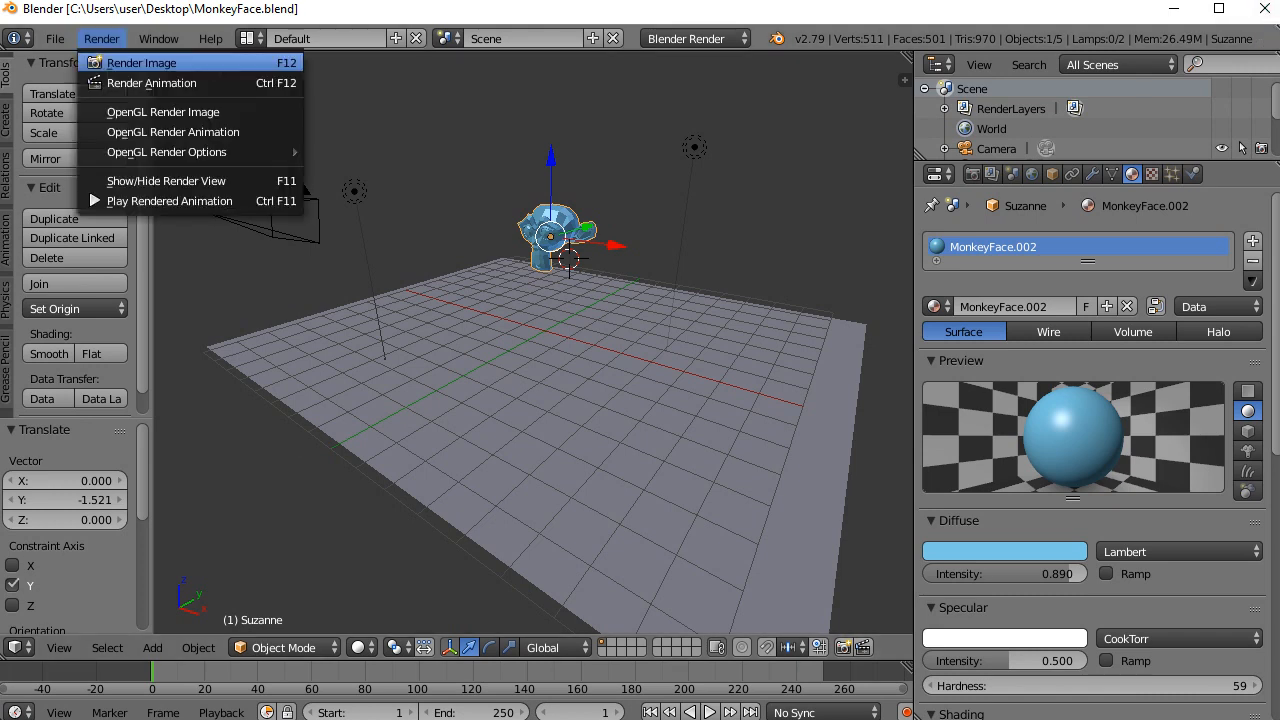
pyautogui.click(141, 62)
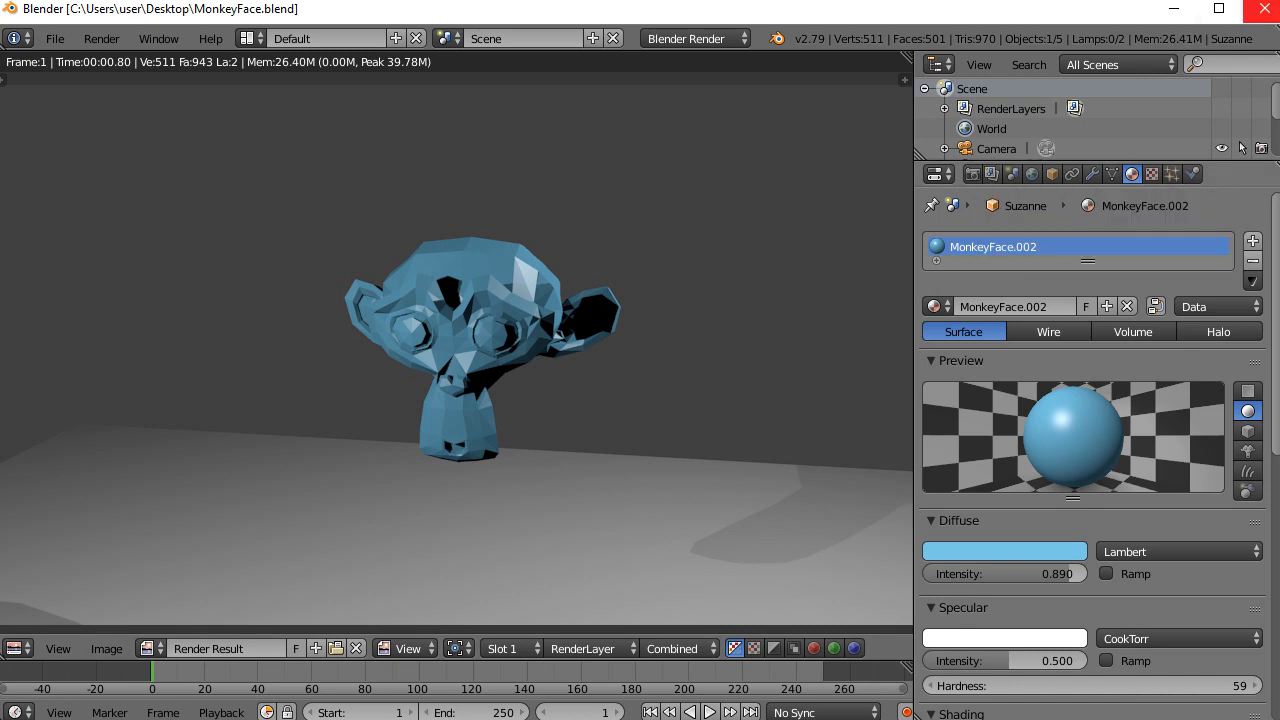
pyautogui.click(1258, 8)
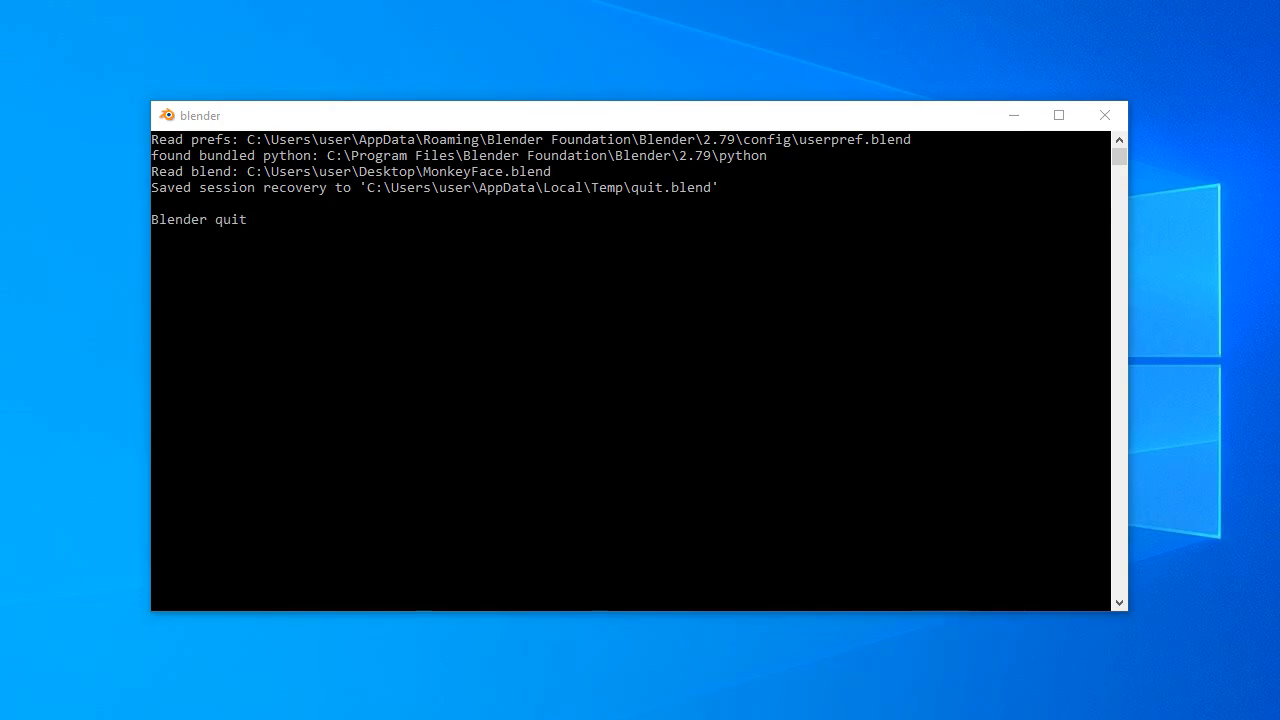